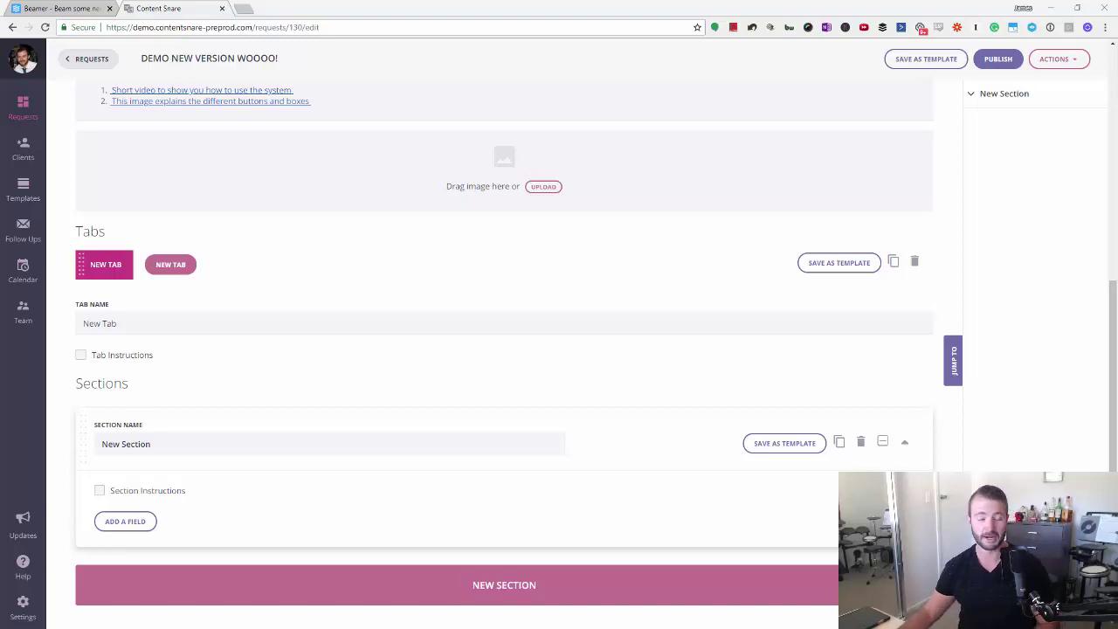
Scroll through the 'Demo new version woooo!' request editor to find the empty New Section
scroll(677, 321, "up", 5)
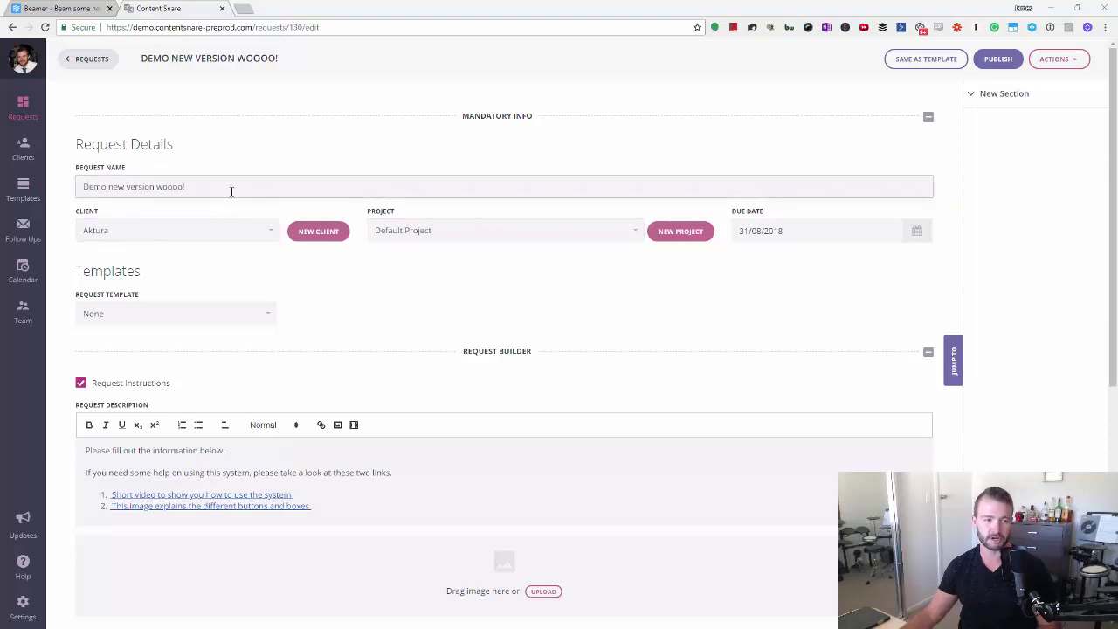
scroll(327, 262, "down", 5)
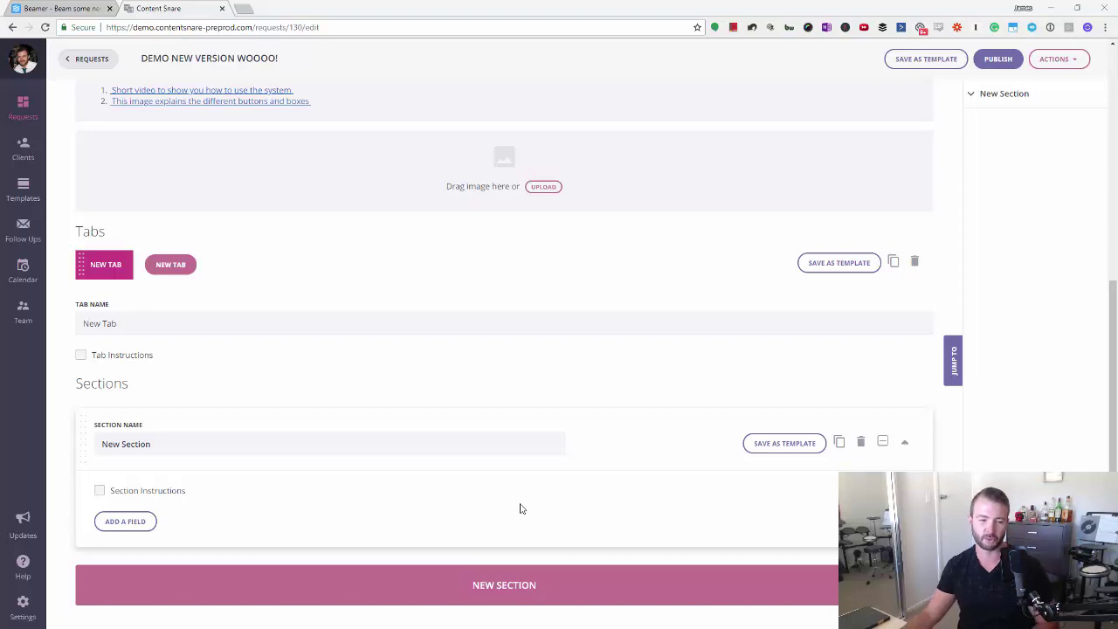
Add a Color picker field named 'New COLOR PICKER Field', leaving its Instructions option unchecked
left_click(129, 525)
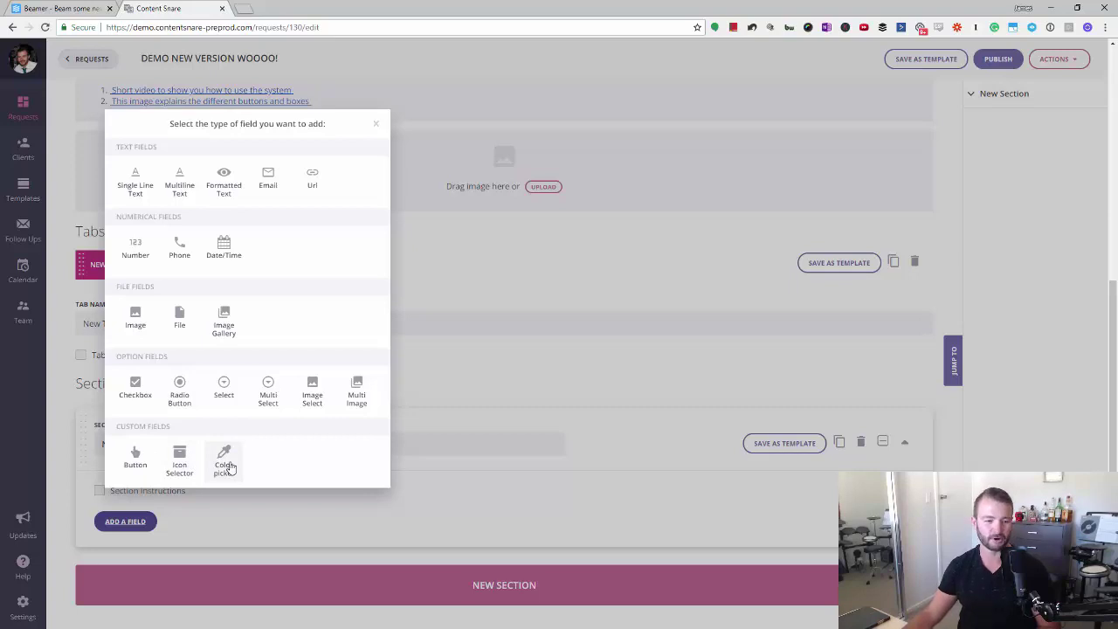
left_click(225, 467)
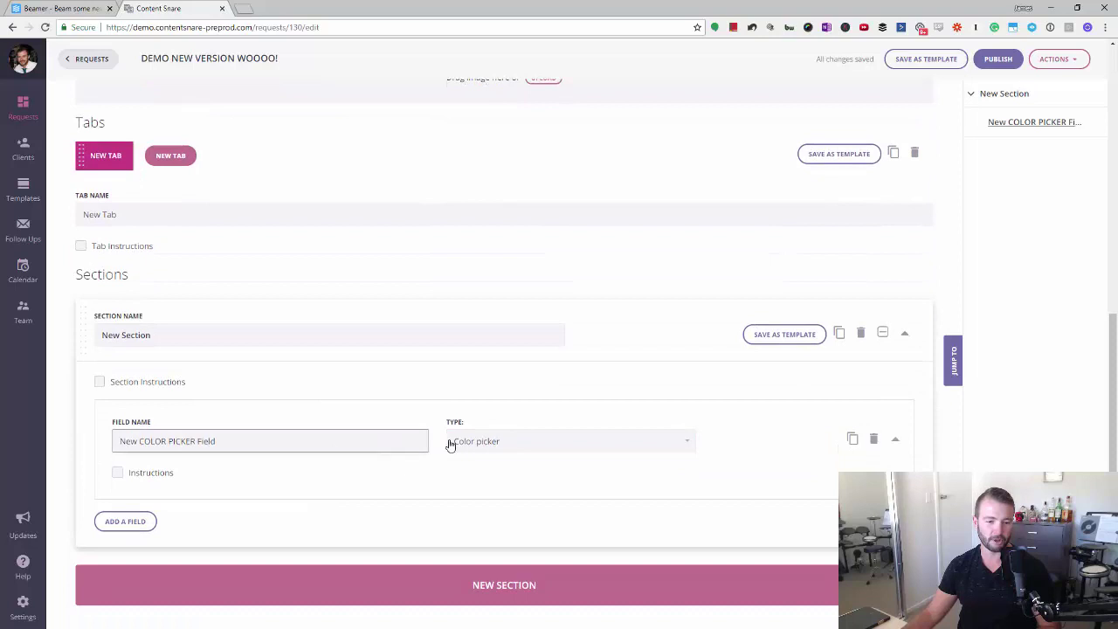
left_click(151, 472)
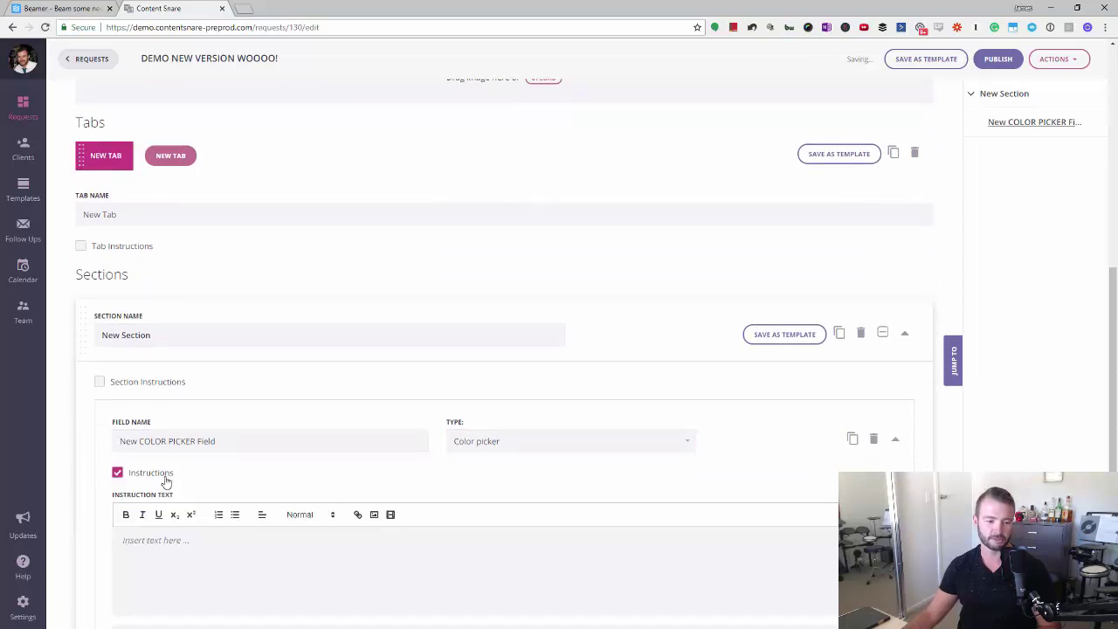
left_click(165, 479)
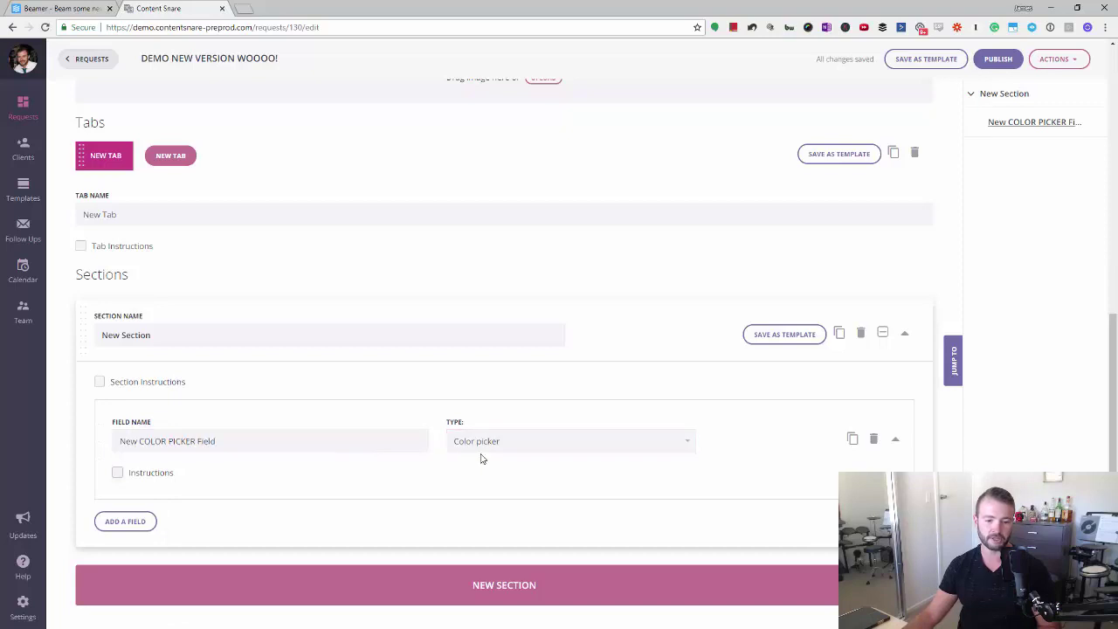
Add an Icon Selector field from Custom Fields beneath the colour picker
left_click(148, 525)
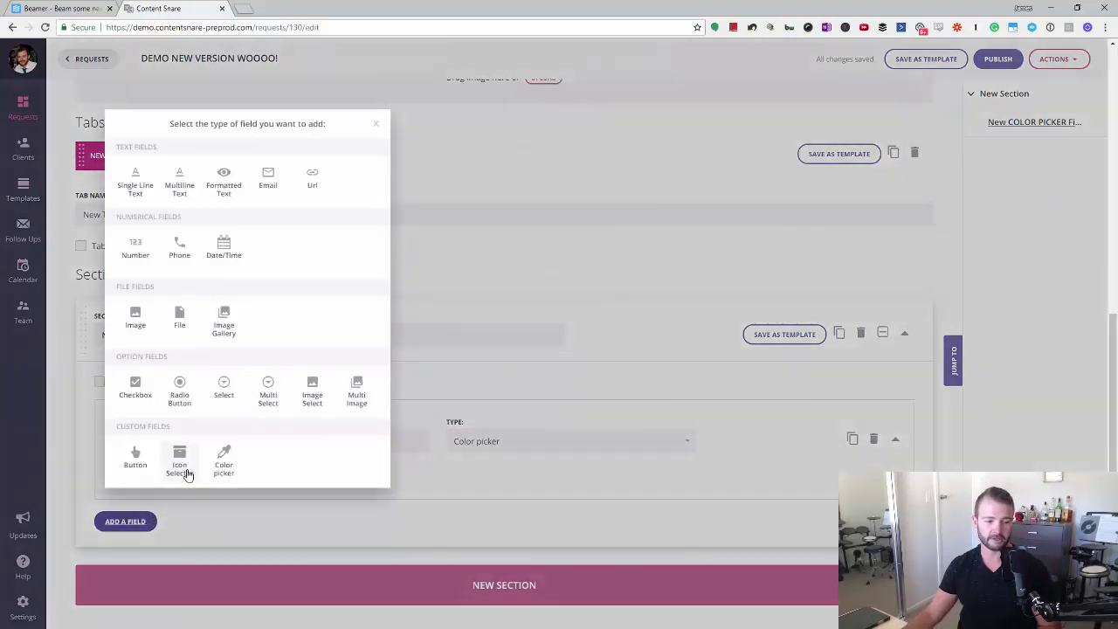
left_click(184, 469)
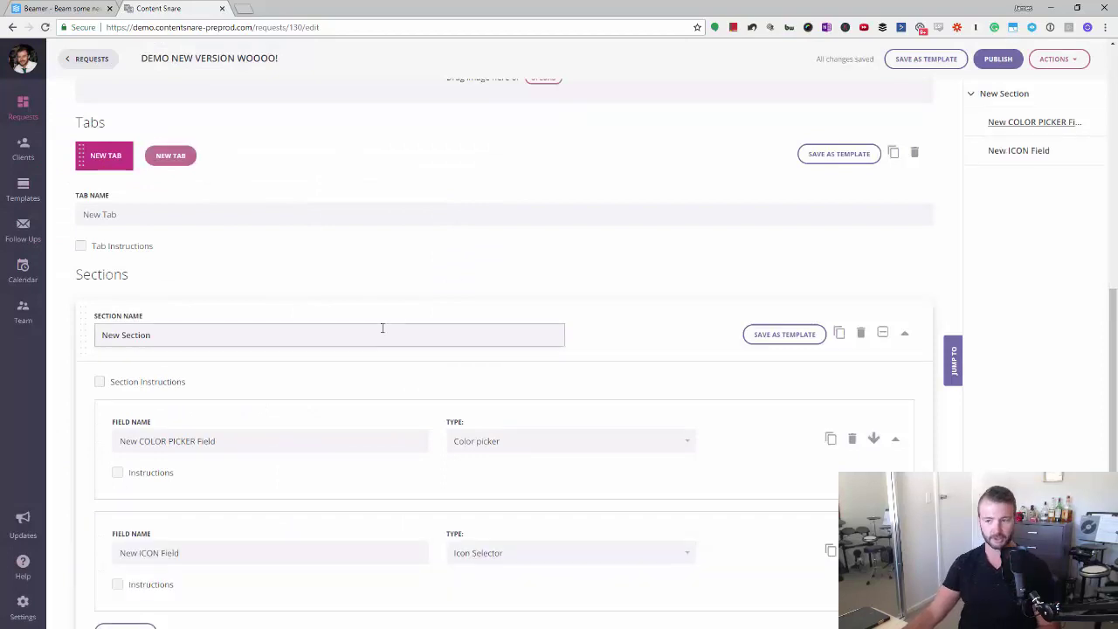
scroll(327, 360, "down", 2)
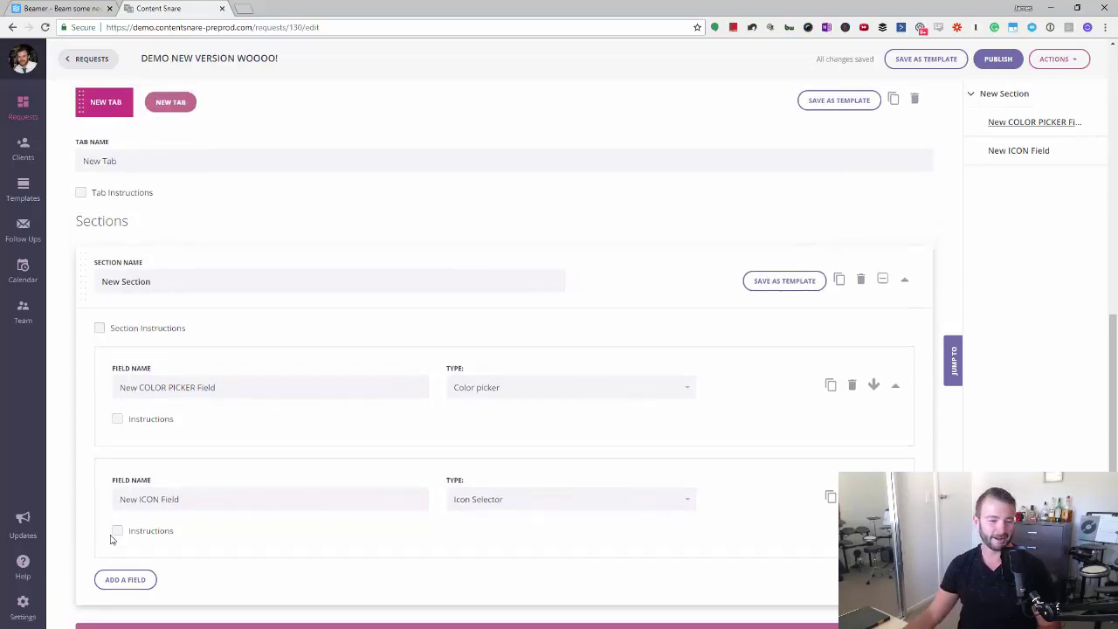
Add a File field to the New Section
left_click(125, 520)
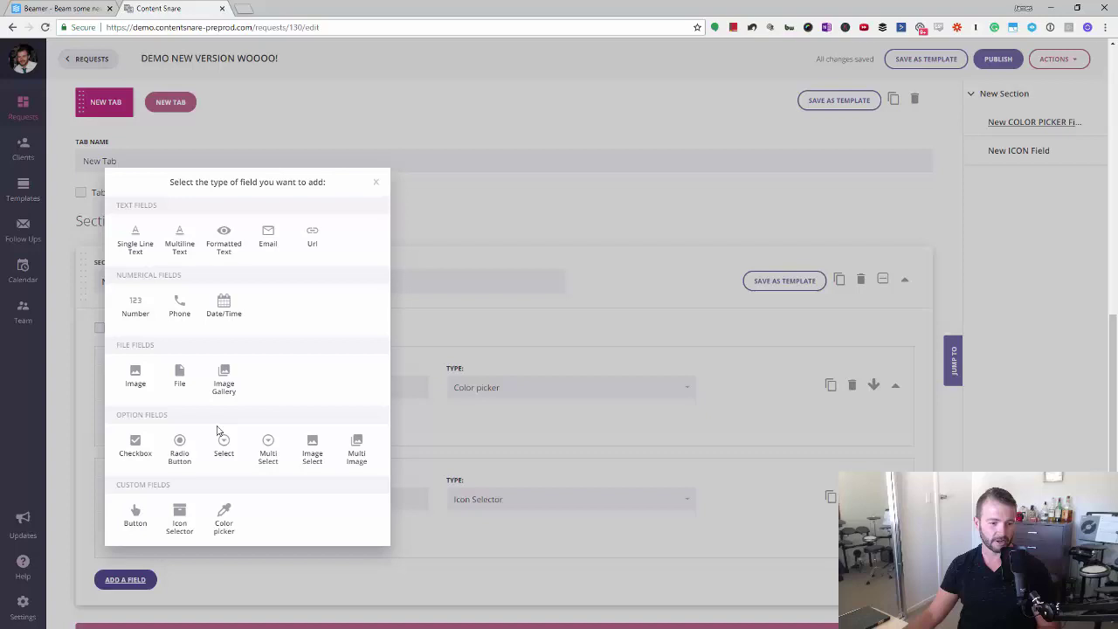
left_click(179, 377)
scroll(430, 403, "down", 2)
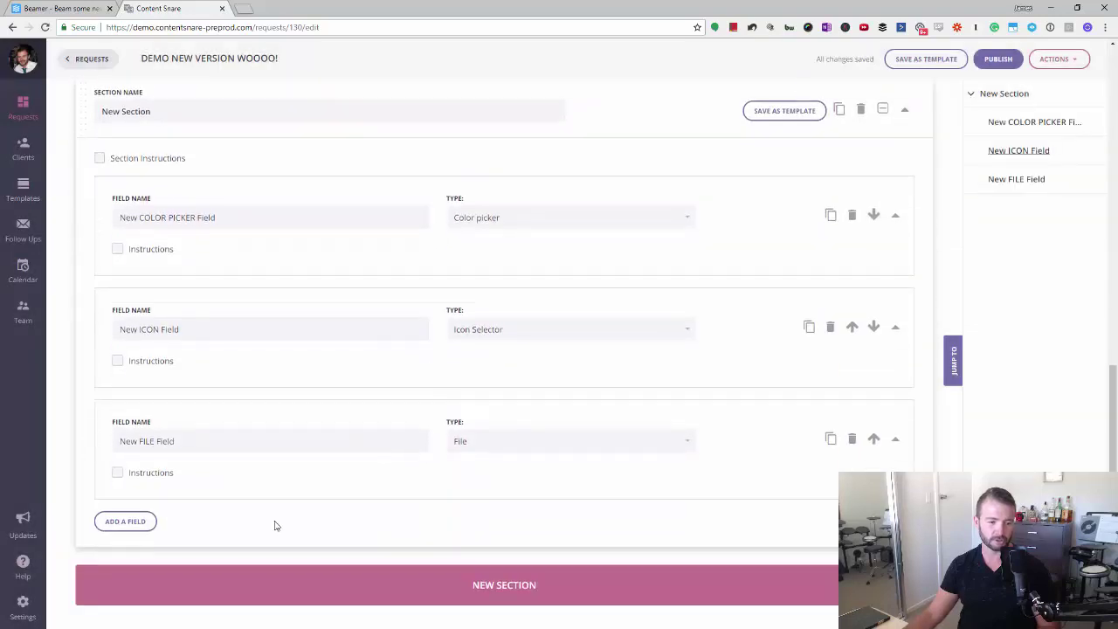
Add a Single Line Text field with minimum length 10 and maximum length 20 characters
left_click(145, 524)
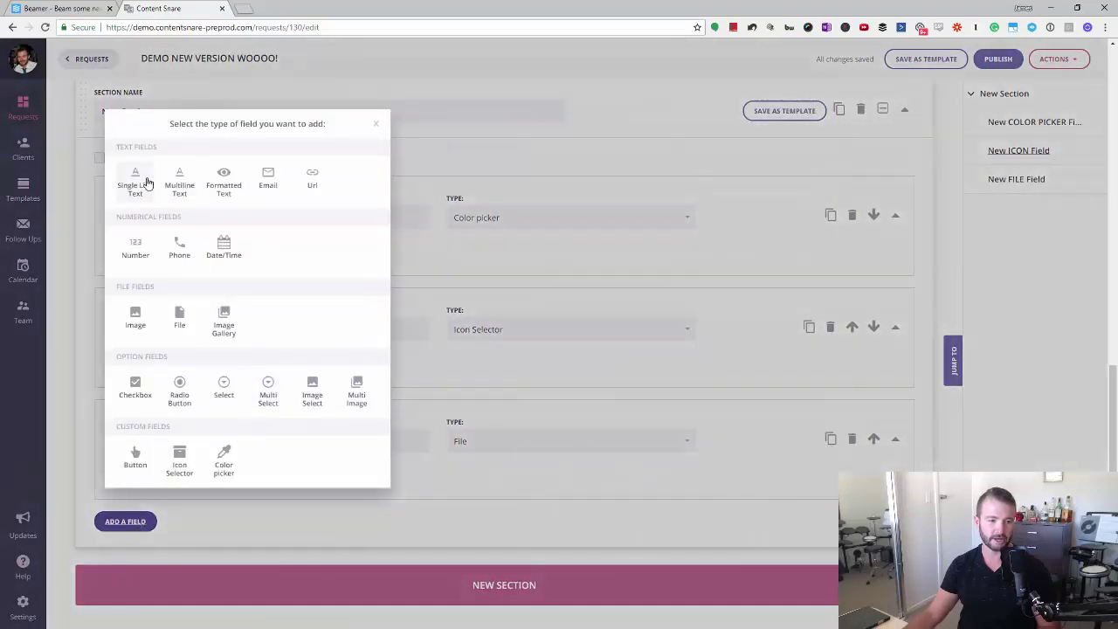
left_click(135, 179)
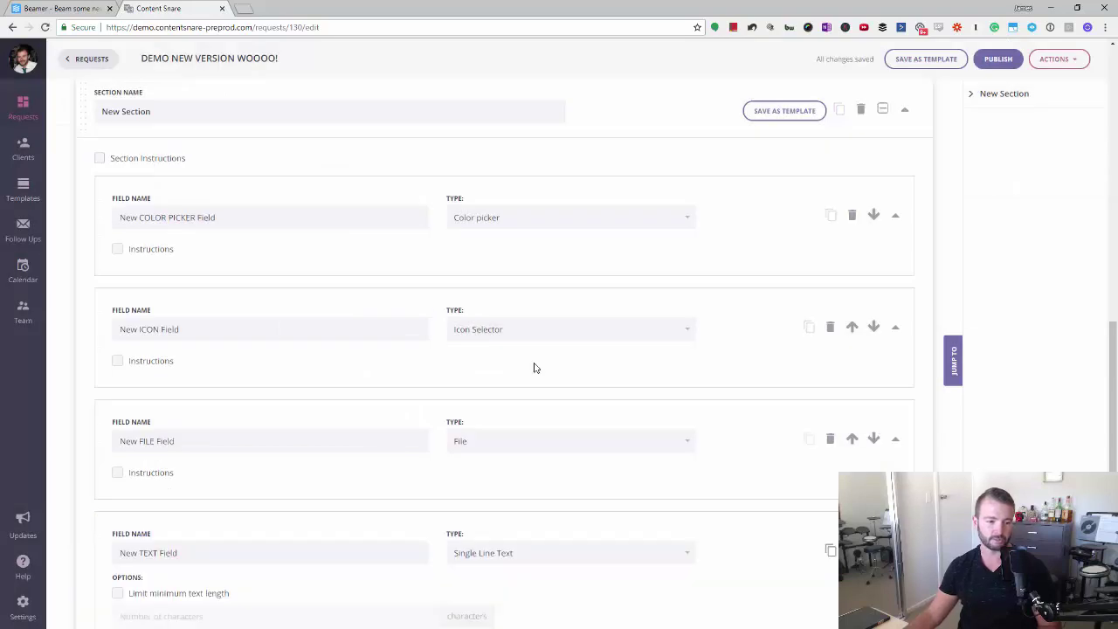
scroll(416, 411, "down", 3)
left_click(142, 387)
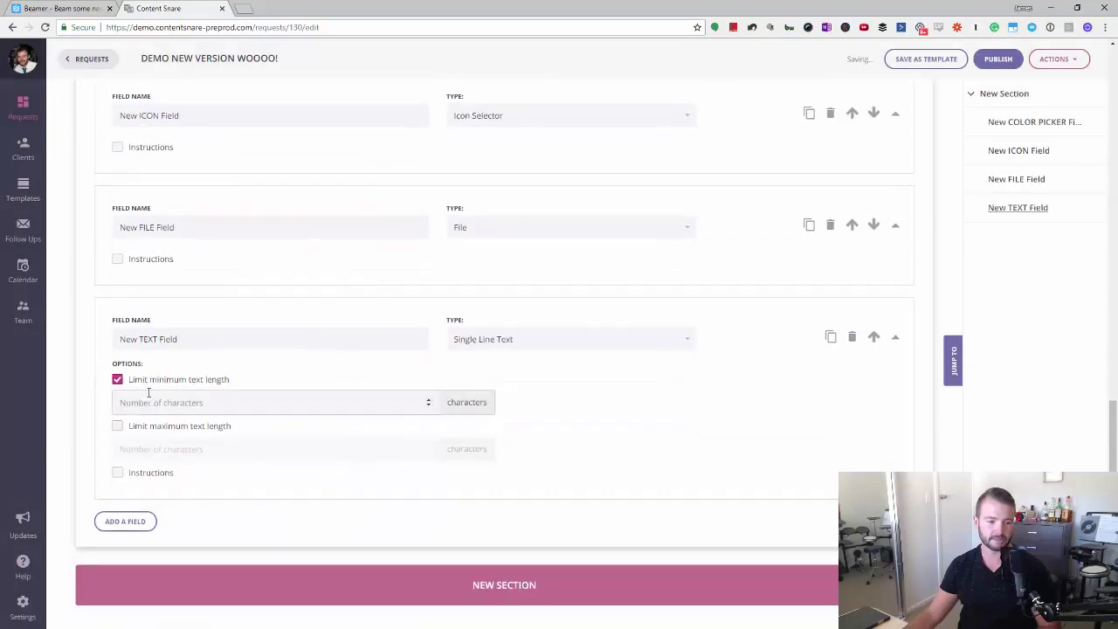
type("10")
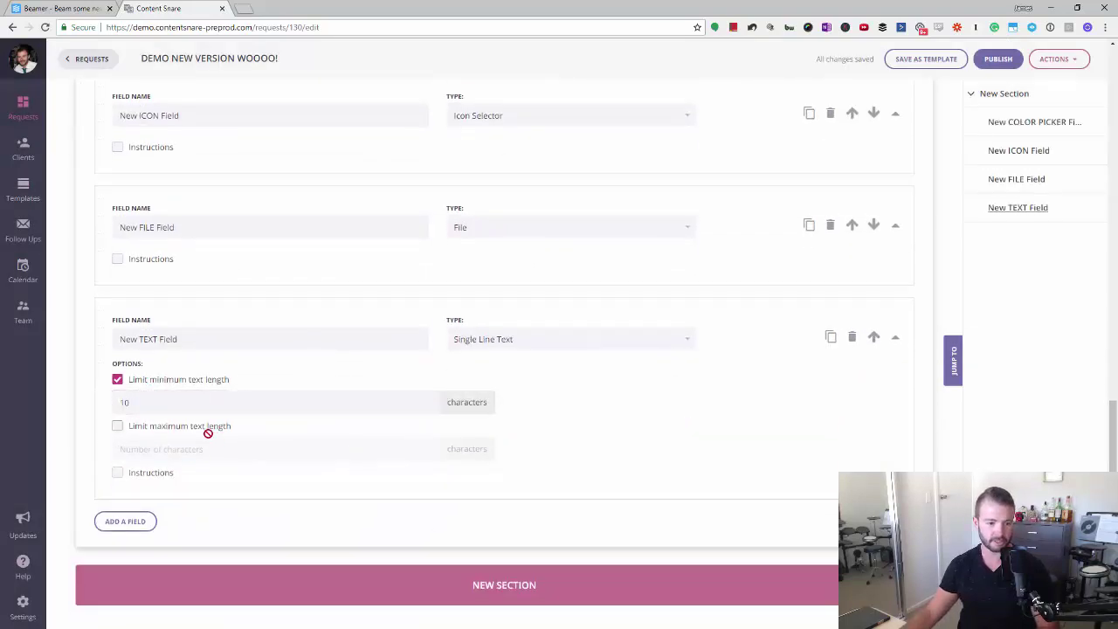
left_click(184, 426)
left_click(180, 449)
type("20")
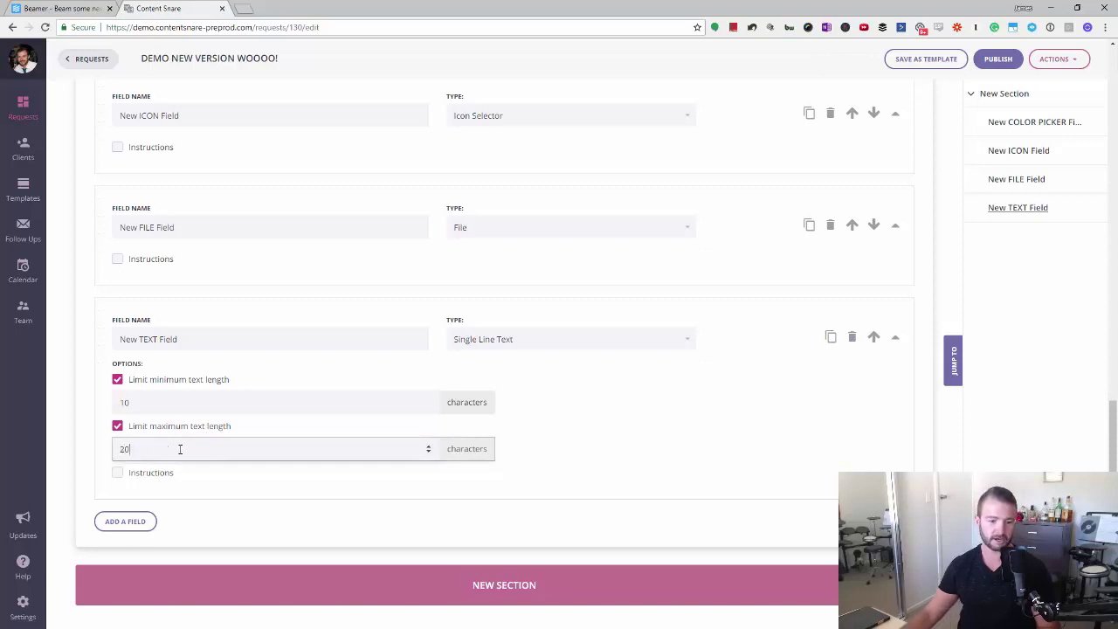
left_click(459, 516)
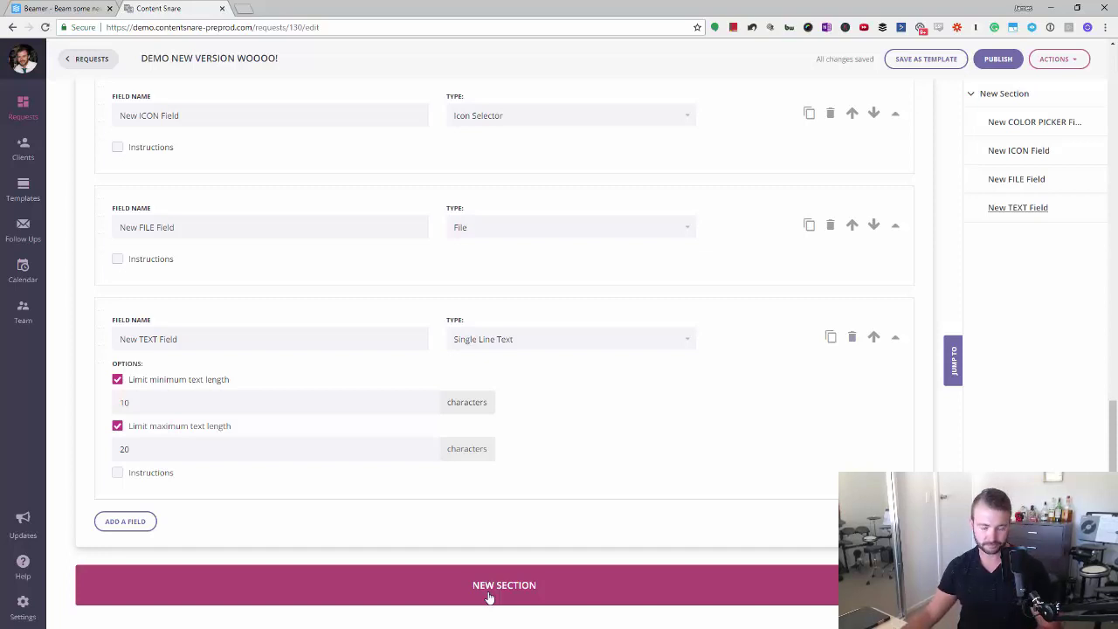
left_click(561, 597)
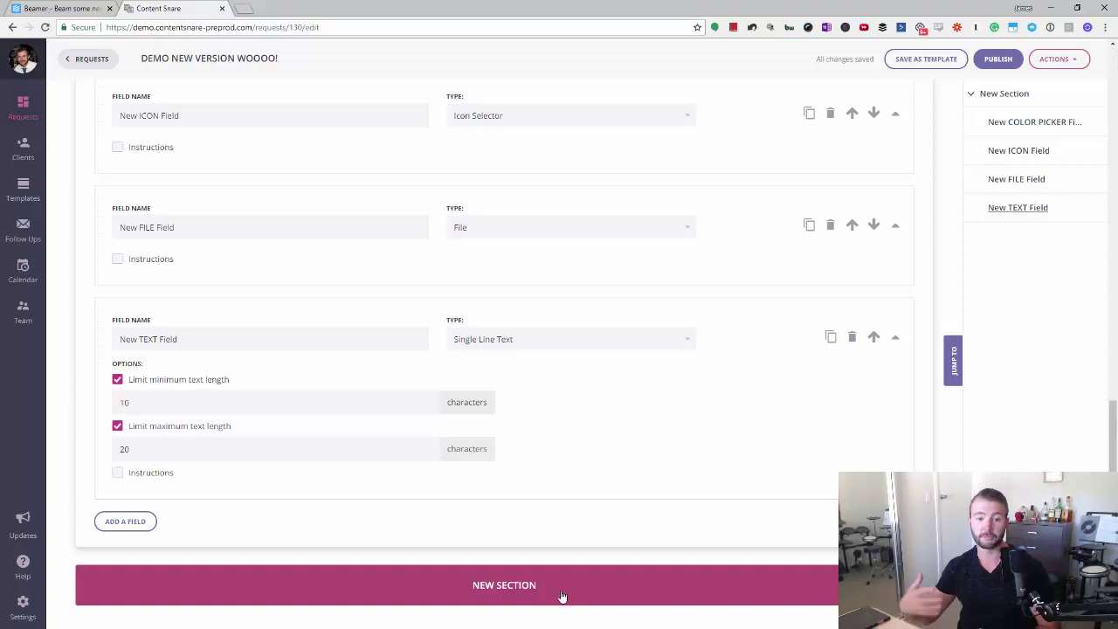
Add a second section to the tab
left_click(524, 569)
scroll(506, 585, "up", 1)
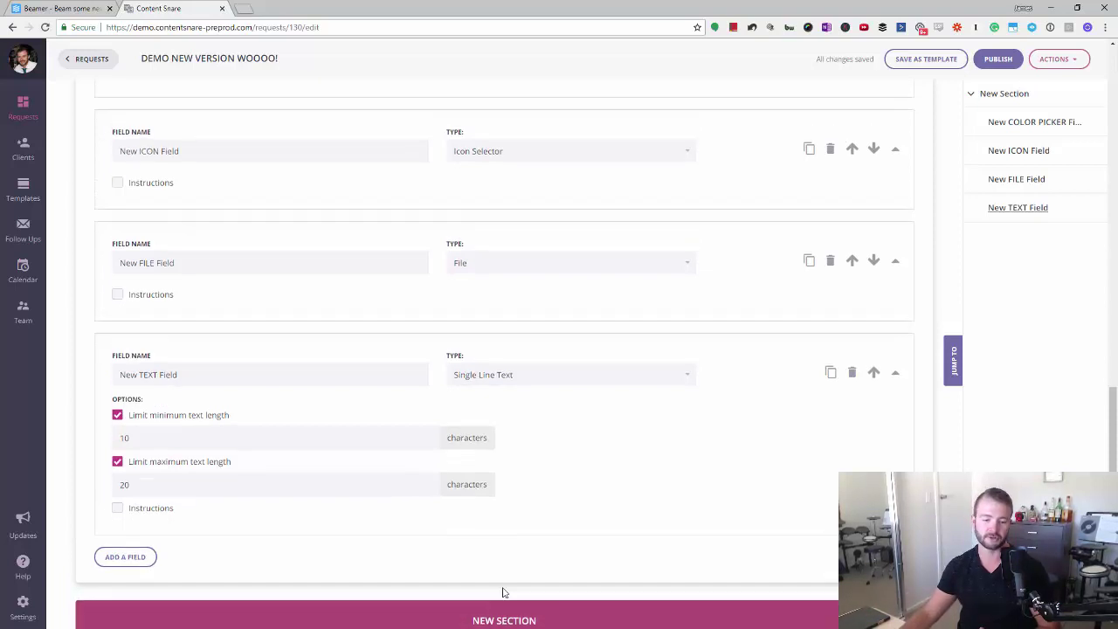
scroll(501, 592, "down", 2)
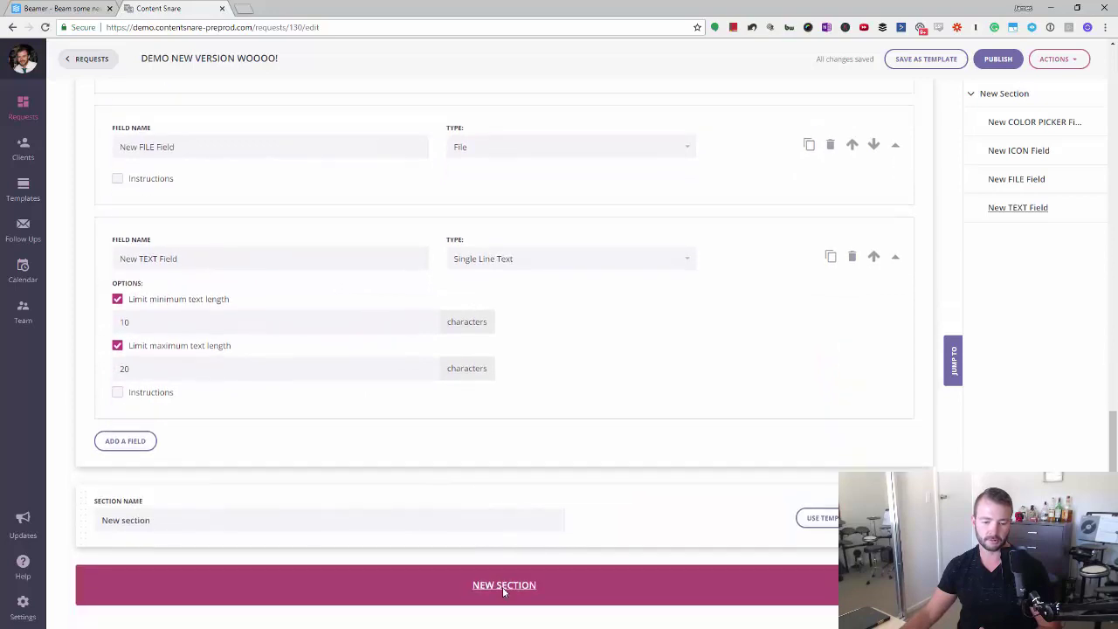
Browse the section template list for HEADER/SIMPLE HERO WITH BUTTON
left_click(825, 521)
scroll(781, 419, "down", 3)
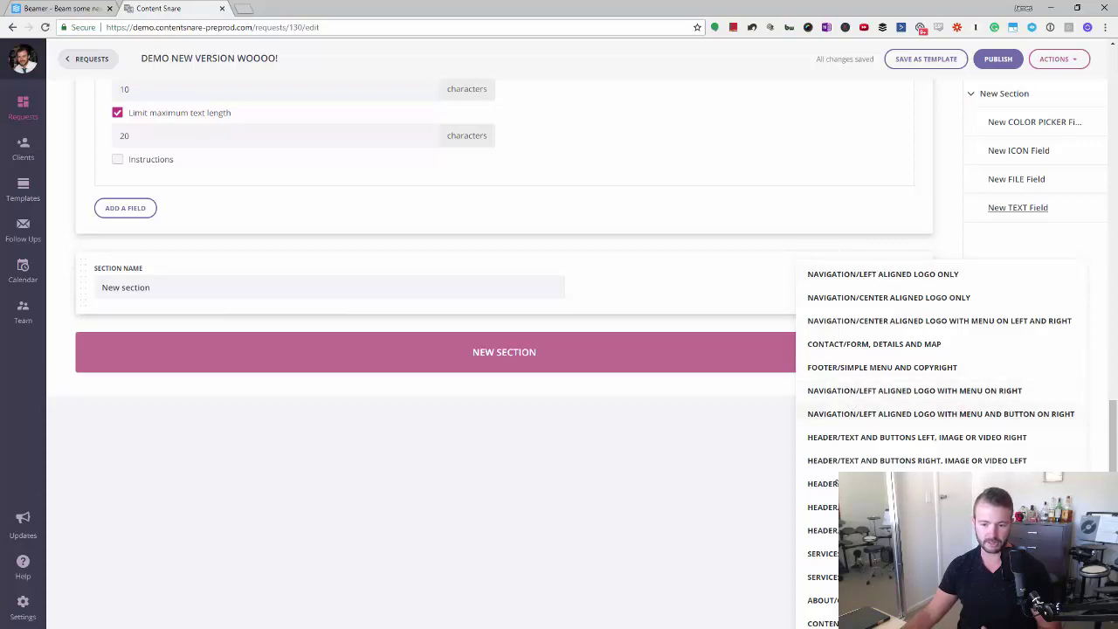
scroll(836, 483, "down", 2)
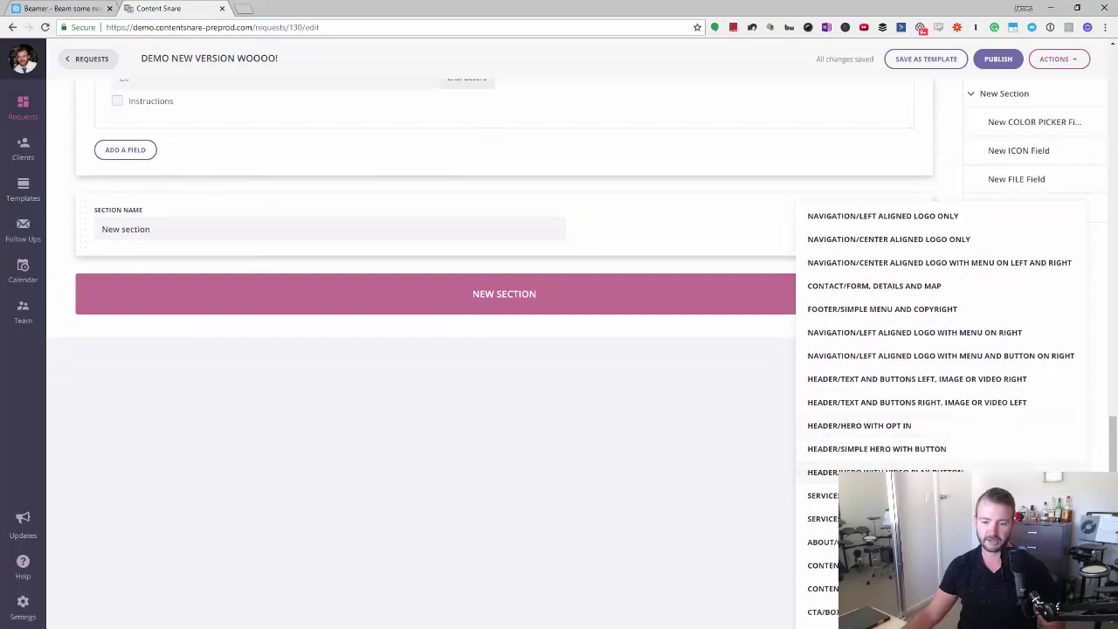
scroll(559, 349, "down", 2)
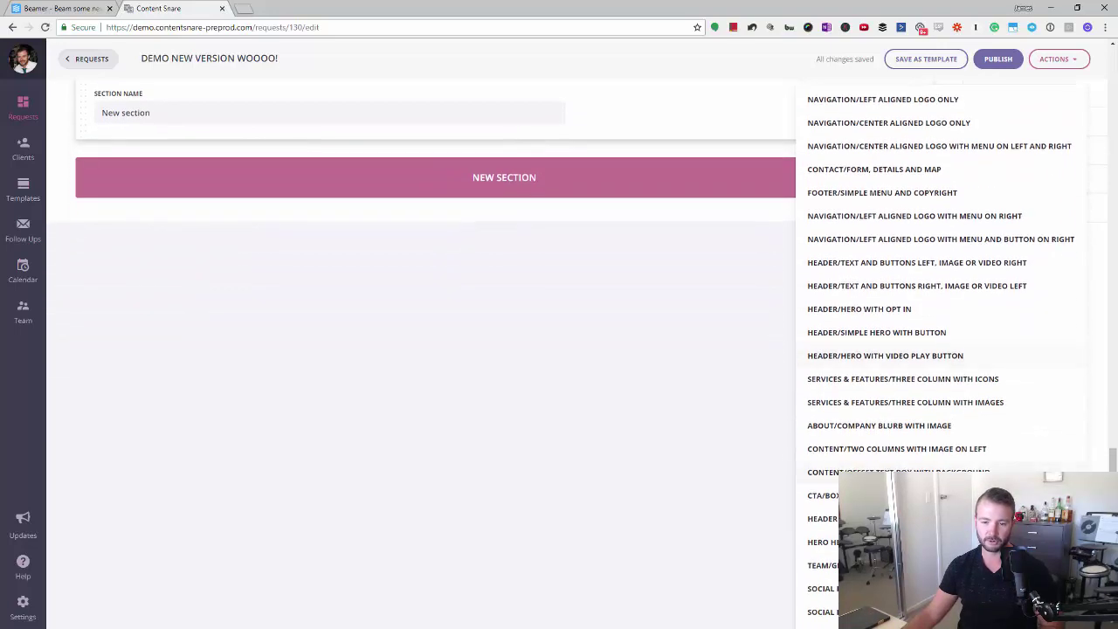
Apply the Header 4 - Large heading and button template and review its section description
left_click(868, 337)
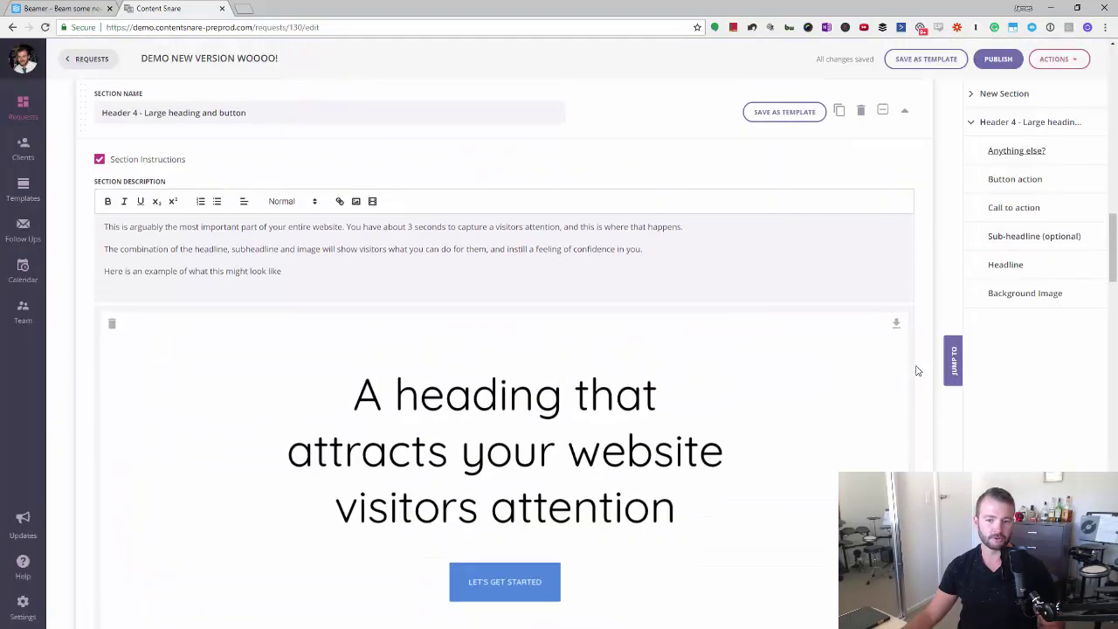
left_click(290, 263)
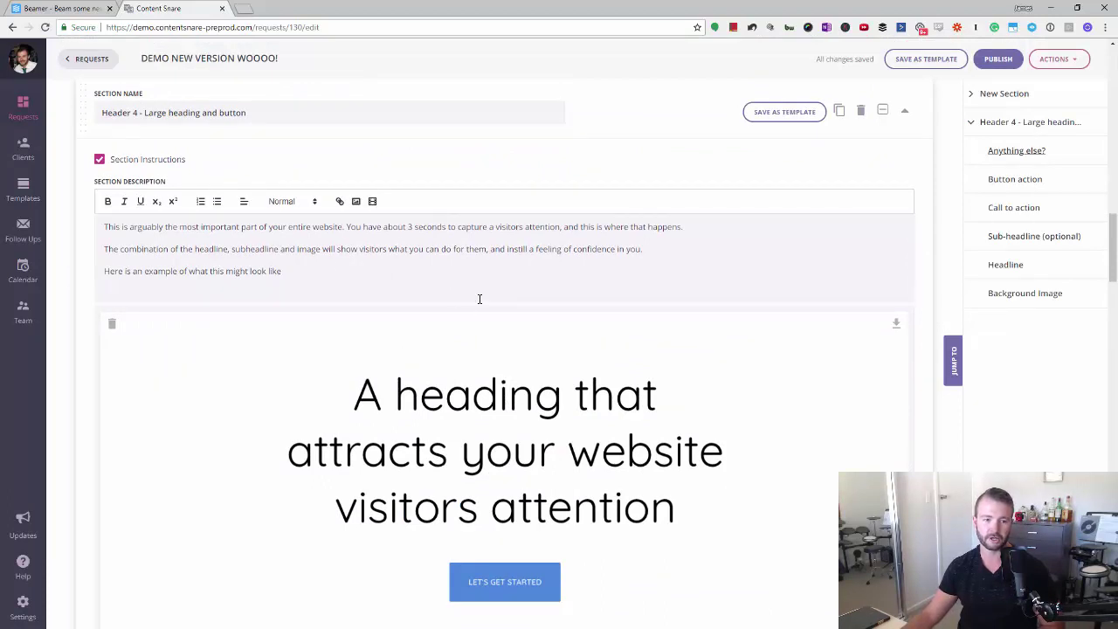
scroll(547, 444, "down", 1)
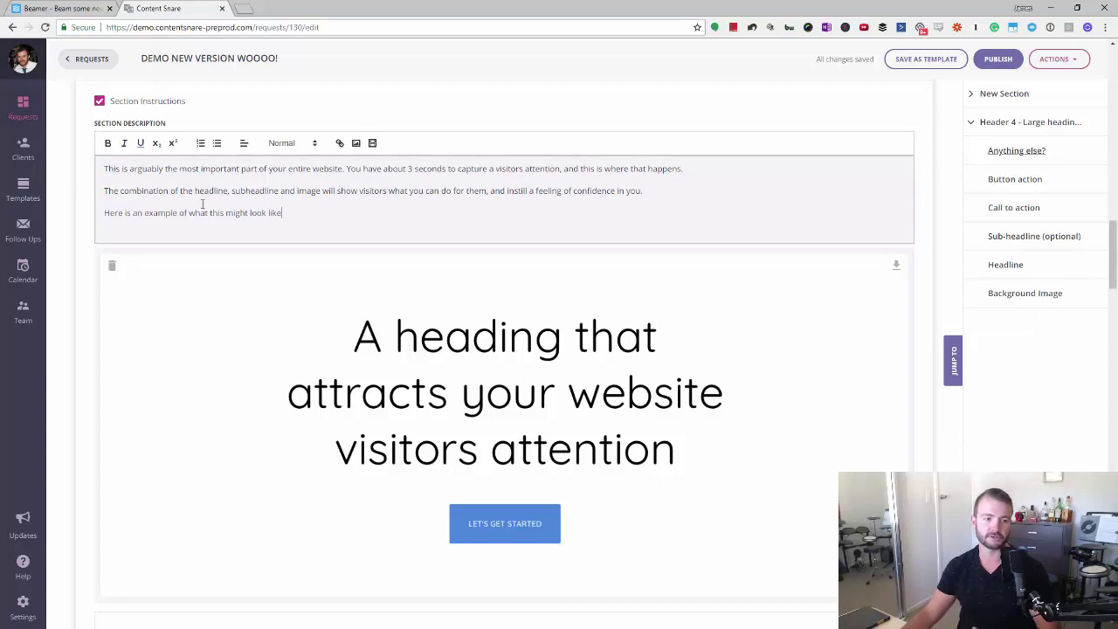
scroll(166, 192, "down", 5)
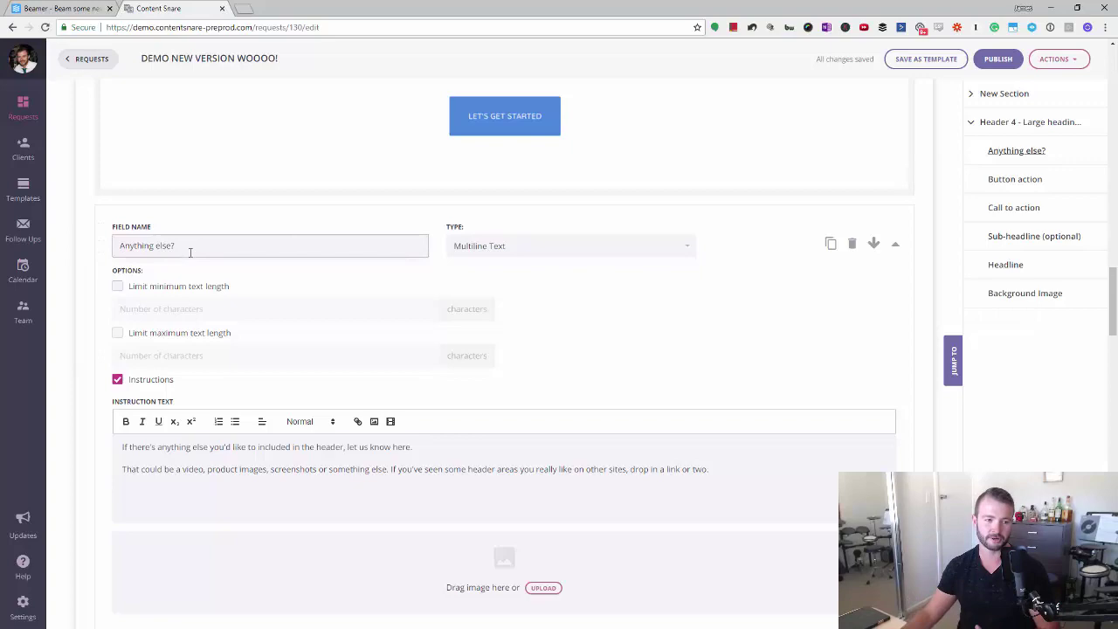
scroll(180, 260, "down", 8)
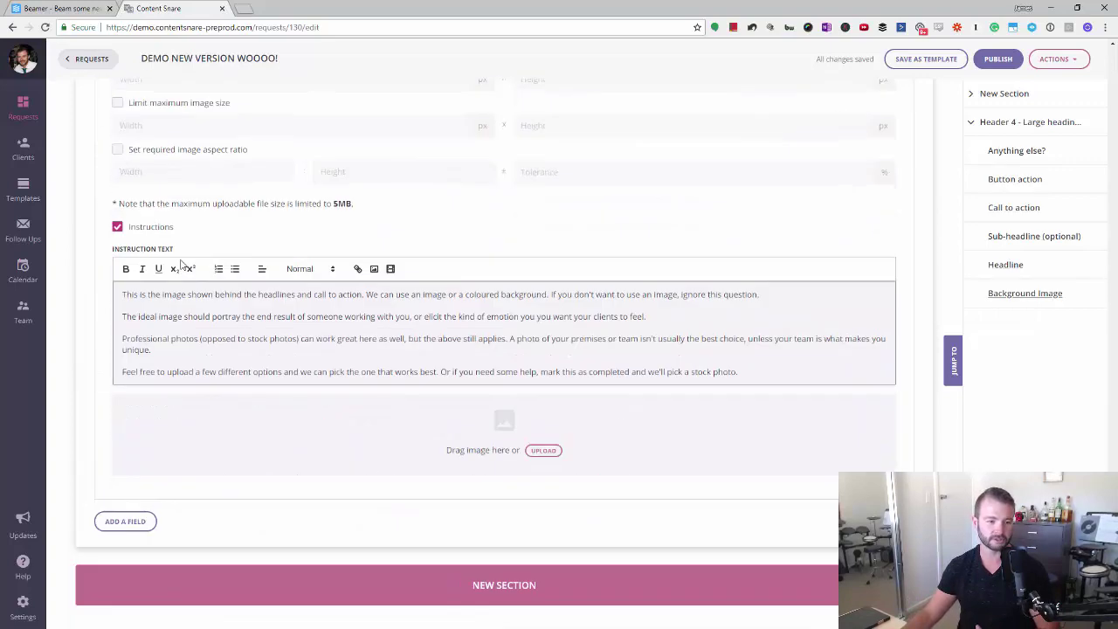
scroll(272, 214, "up", 2)
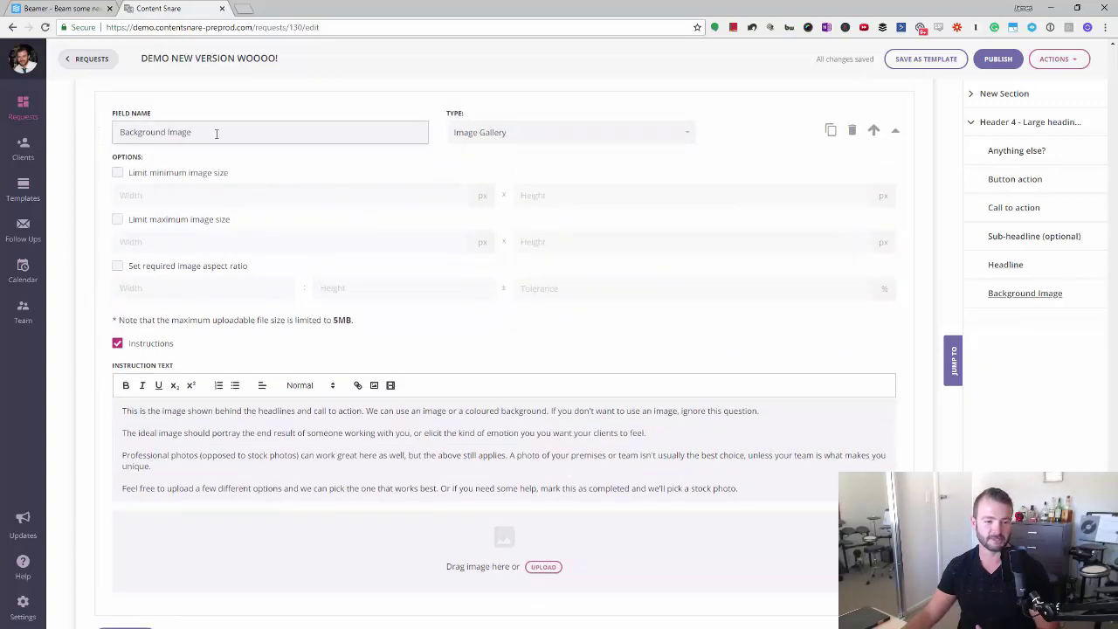
left_click_drag(218, 134, 82, 140)
left_click(92, 143)
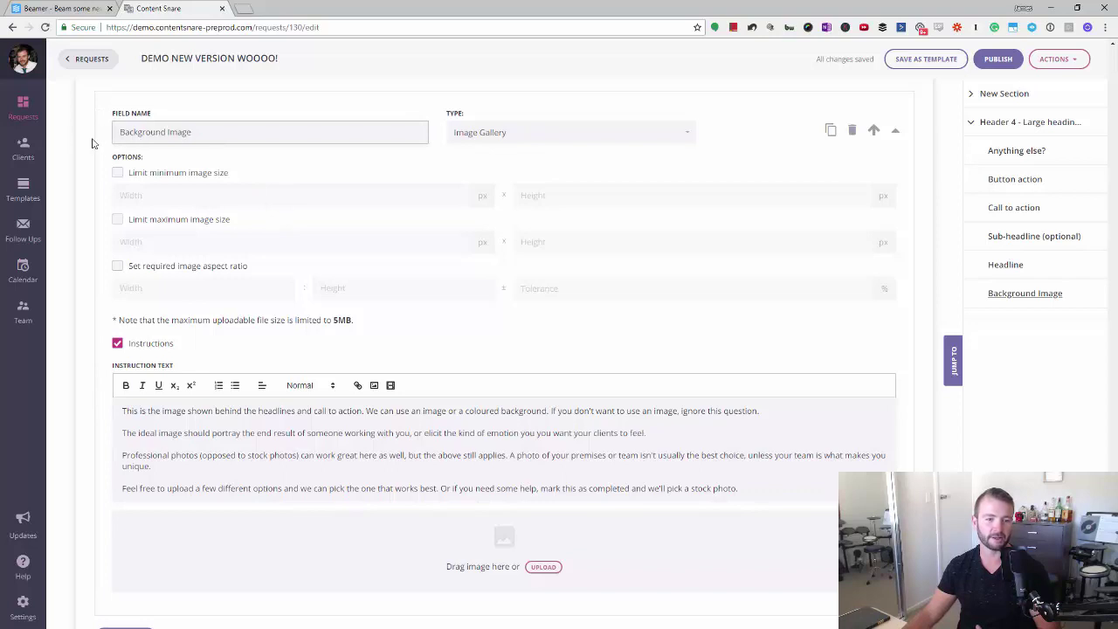
scroll(219, 220, "down", 1)
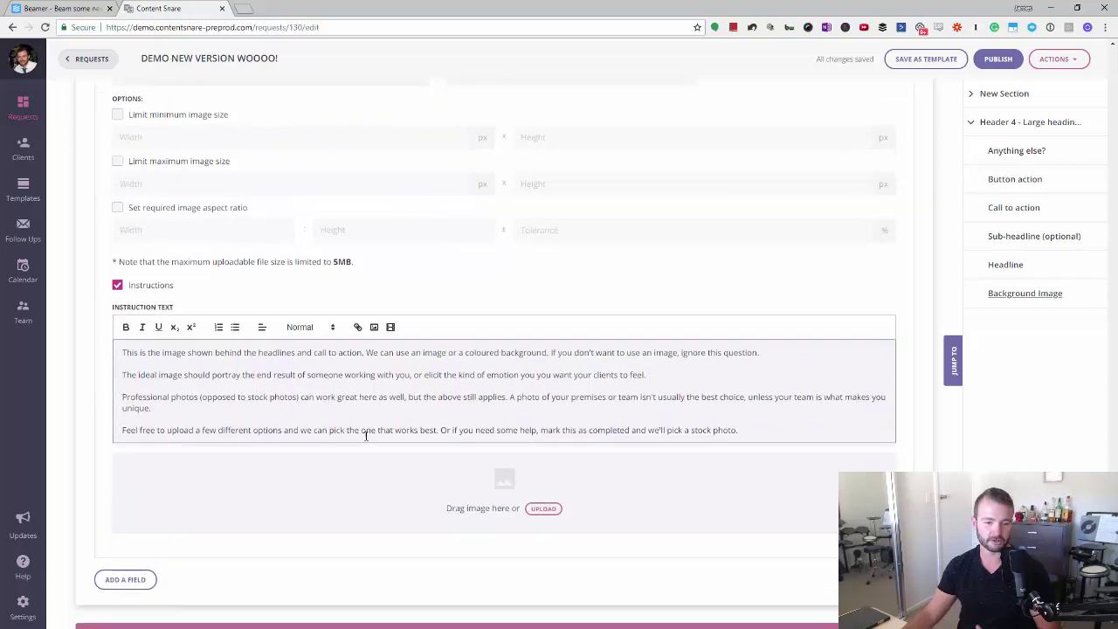
scroll(443, 416, "up", 1)
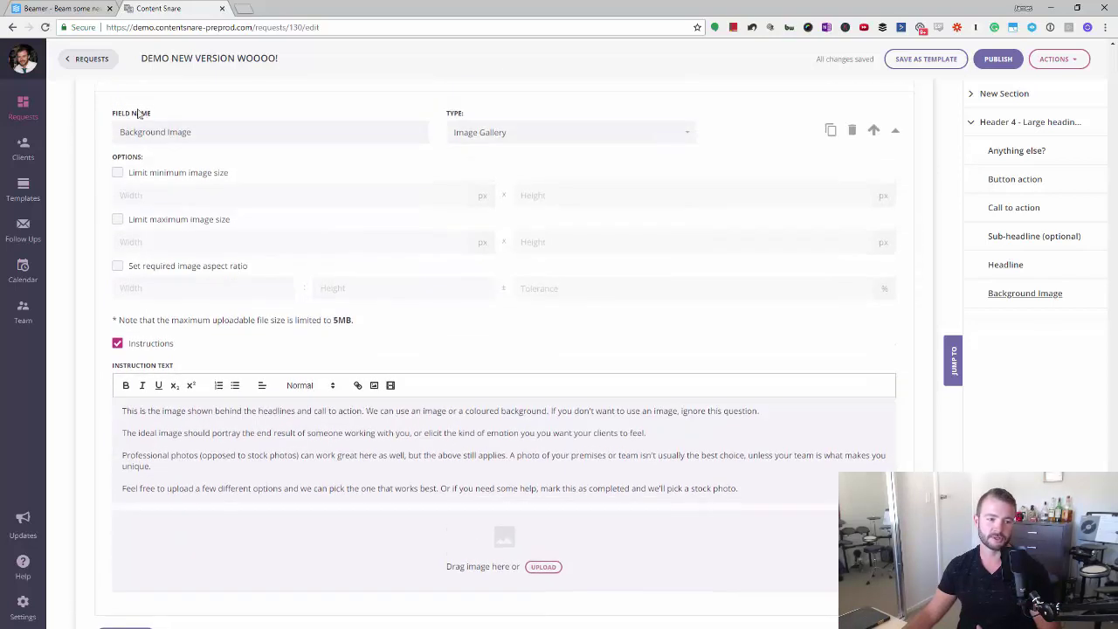
scroll(245, 230, "up", 3)
scroll(282, 303, "up", 3)
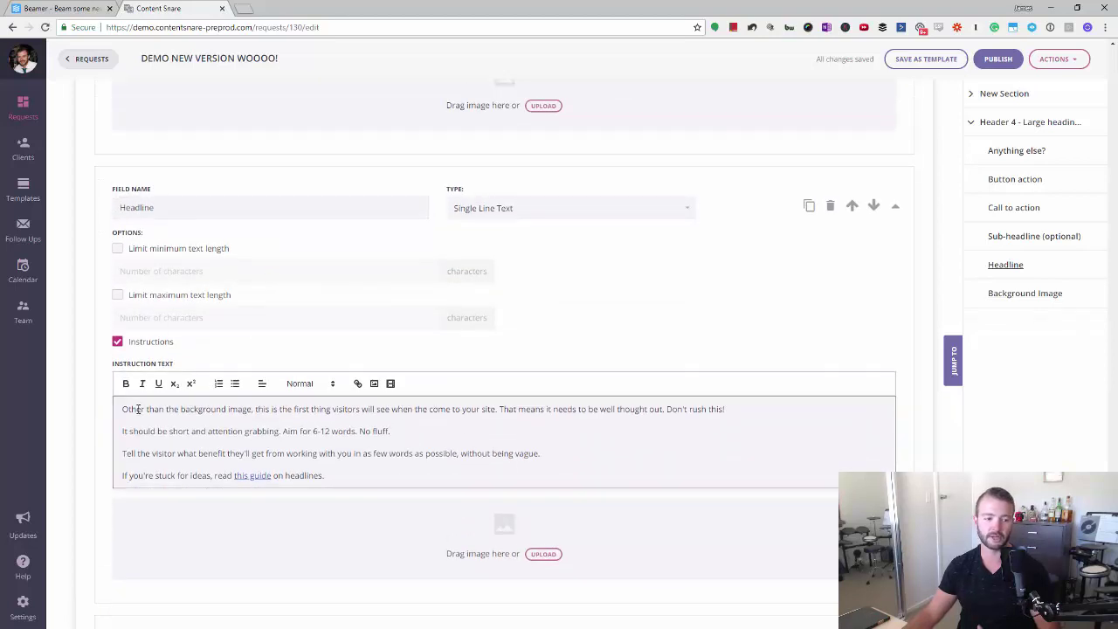
left_click_drag(122, 408, 442, 474)
left_click(383, 473)
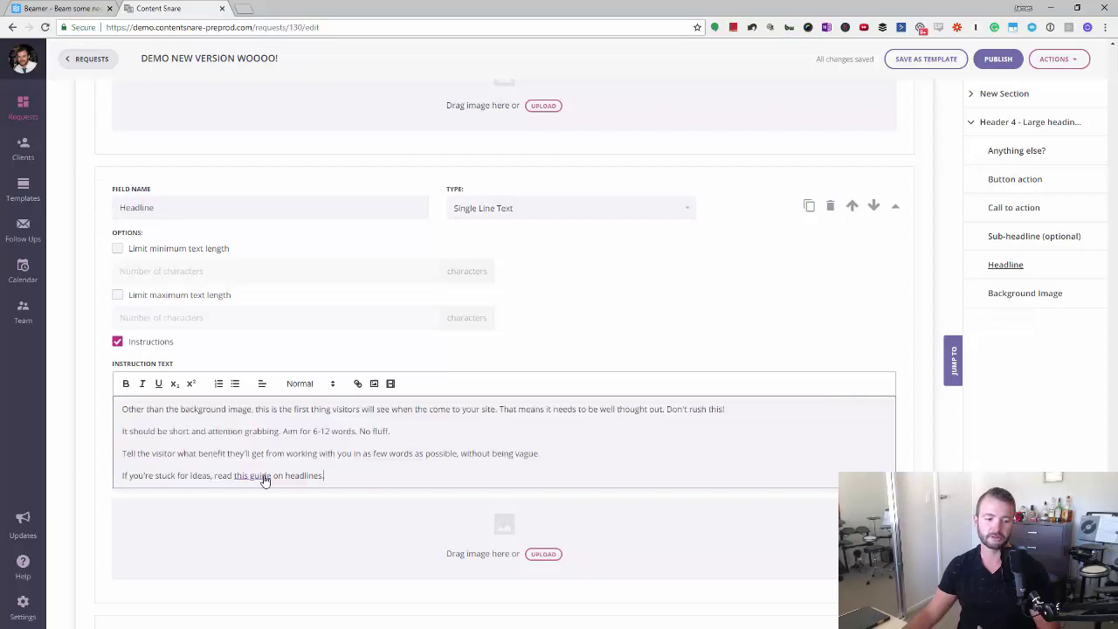
scroll(381, 189, "up", 1)
scroll(390, 498, "down", 1)
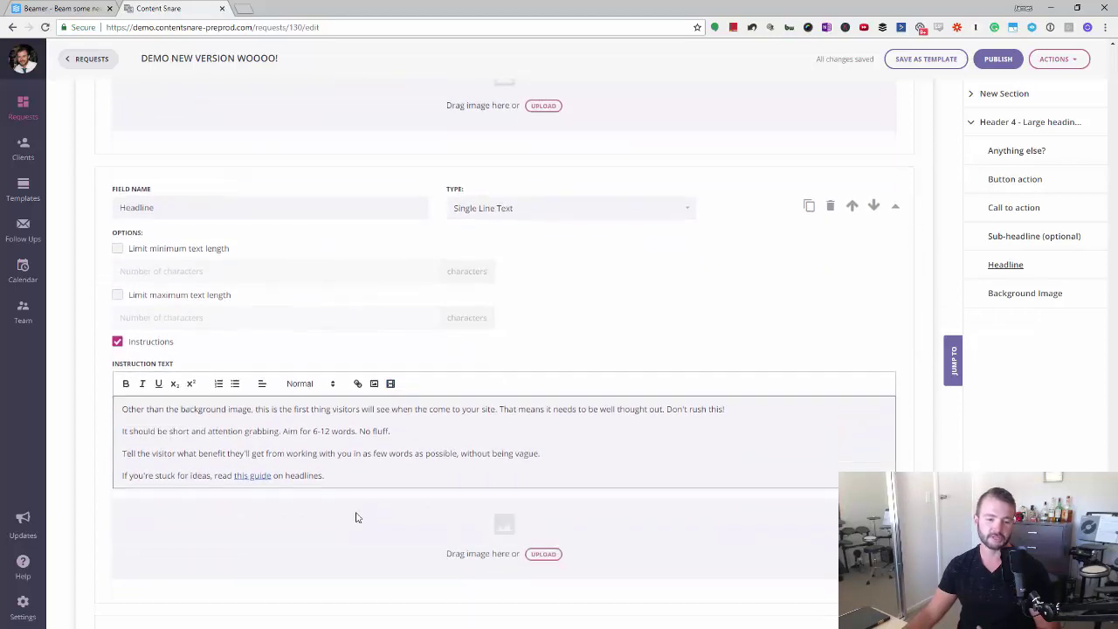
scroll(478, 305, "up", 10)
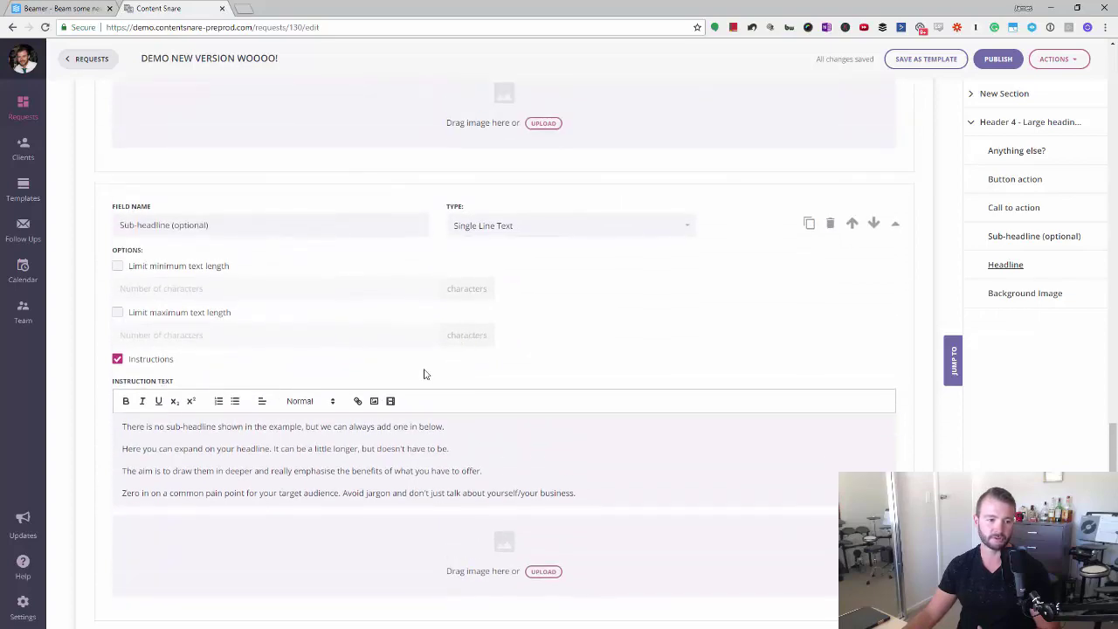
scroll(424, 373, "up", 10)
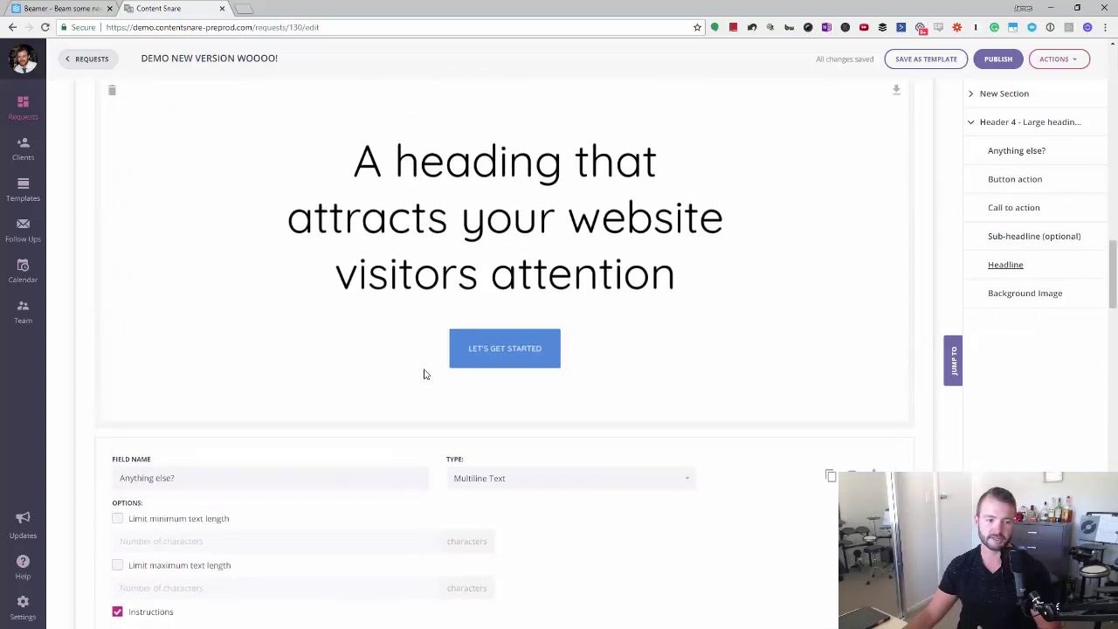
scroll(423, 373, "up", 1)
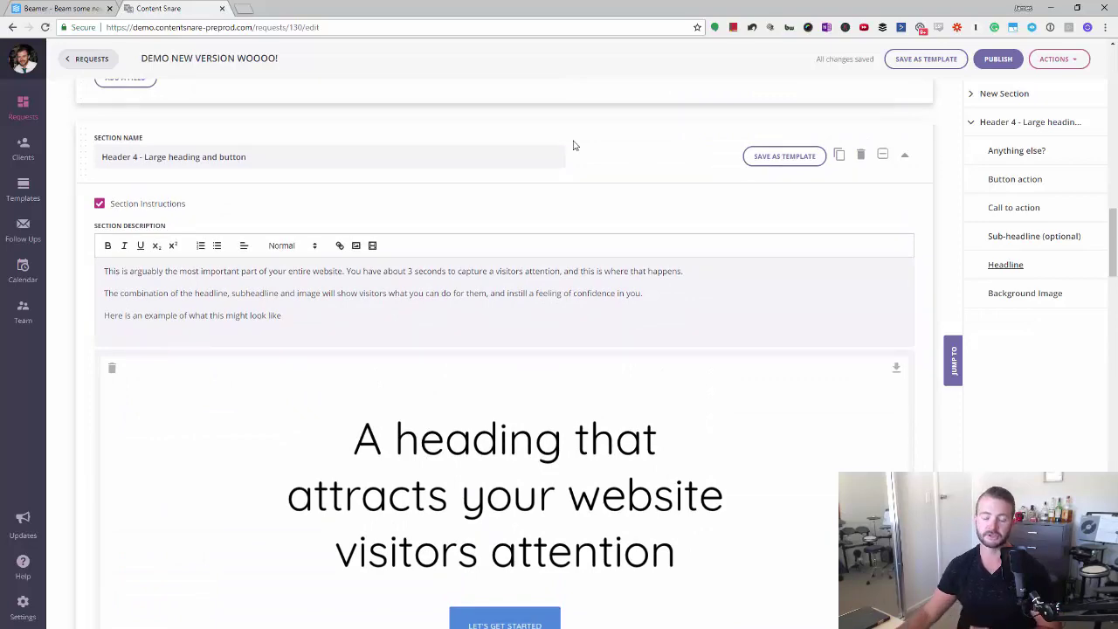
scroll(714, 166, "down", 15)
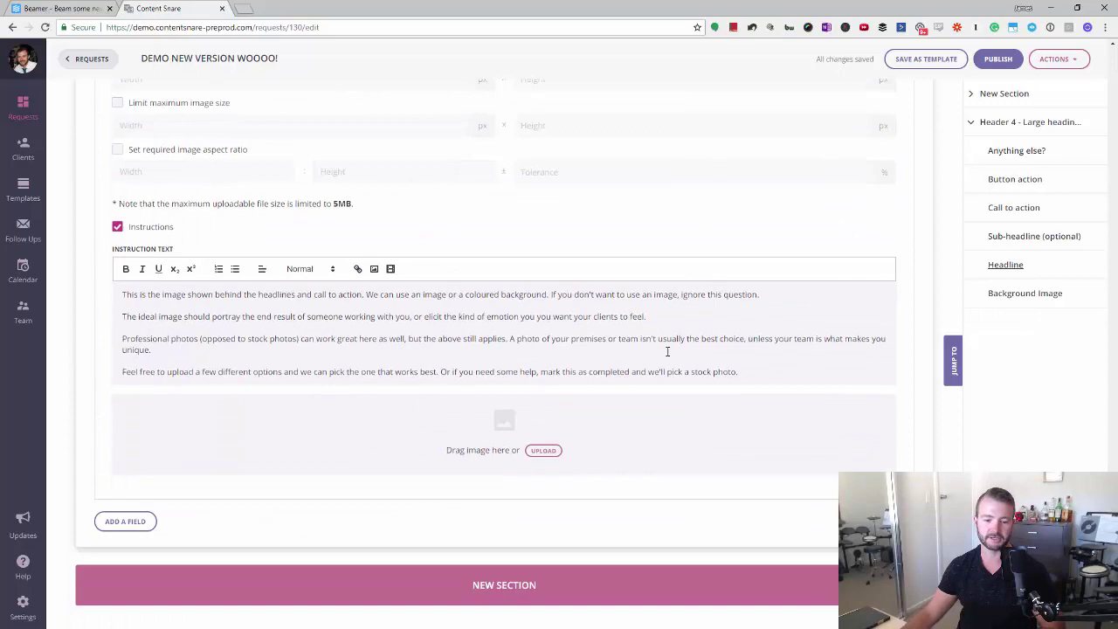
Add an empty section below Header 4, closing the template list without choosing one
left_click(480, 603)
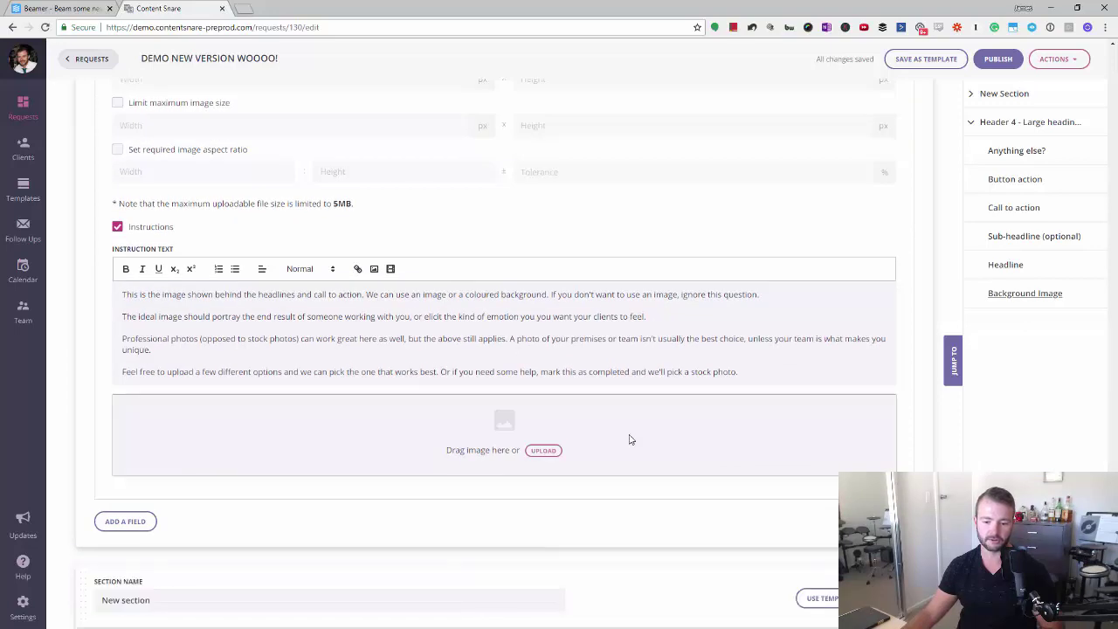
scroll(746, 337, "down", 2)
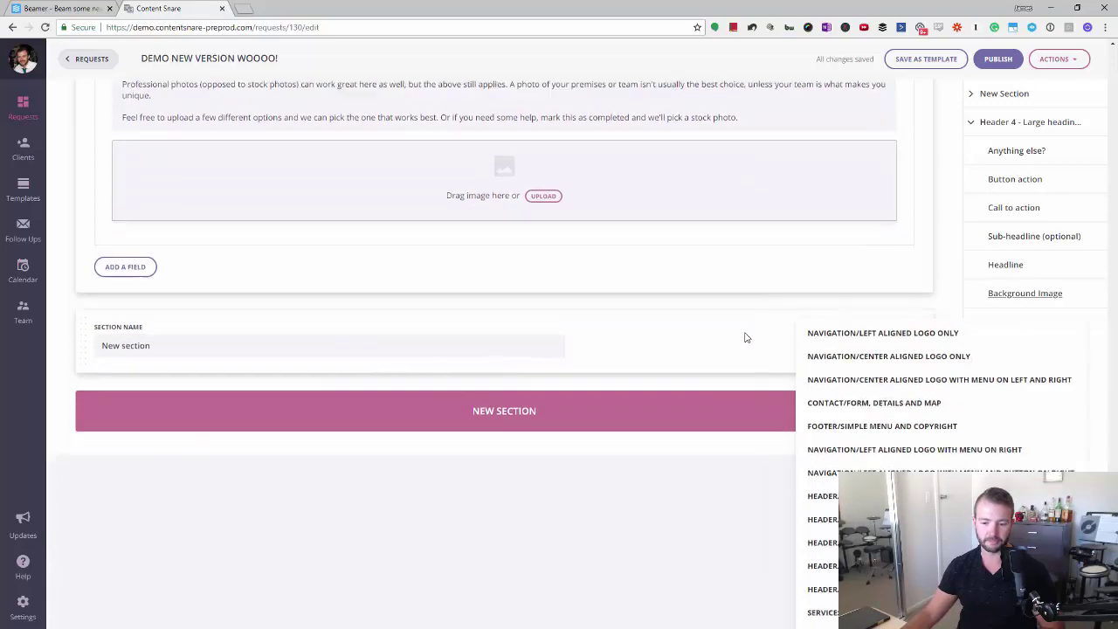
scroll(864, 454, "down", 2)
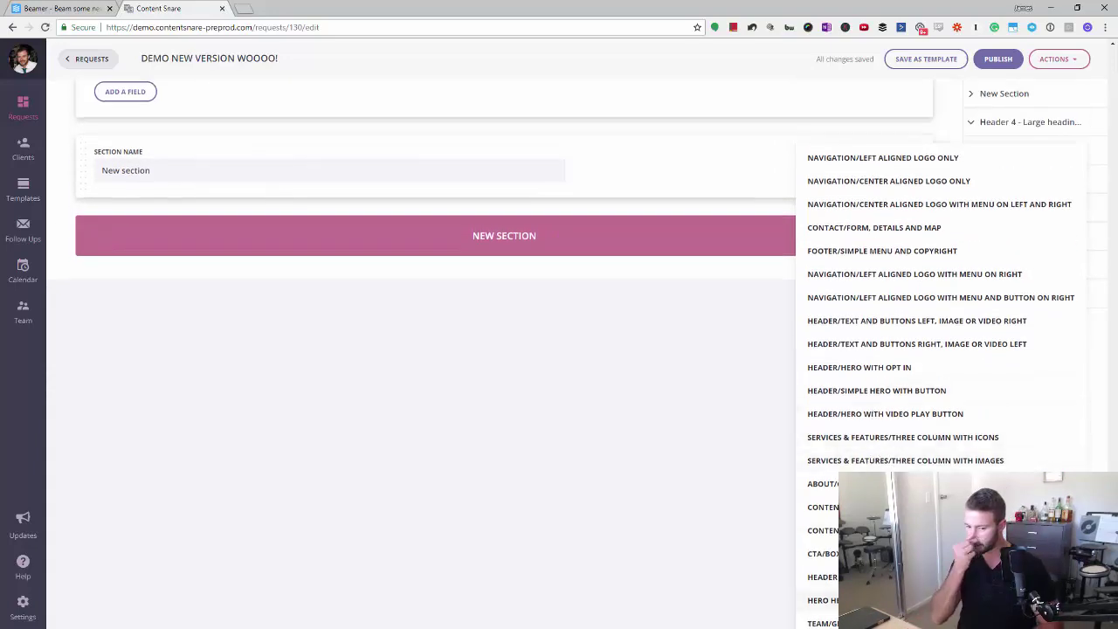
scroll(504, 350, "down", 1)
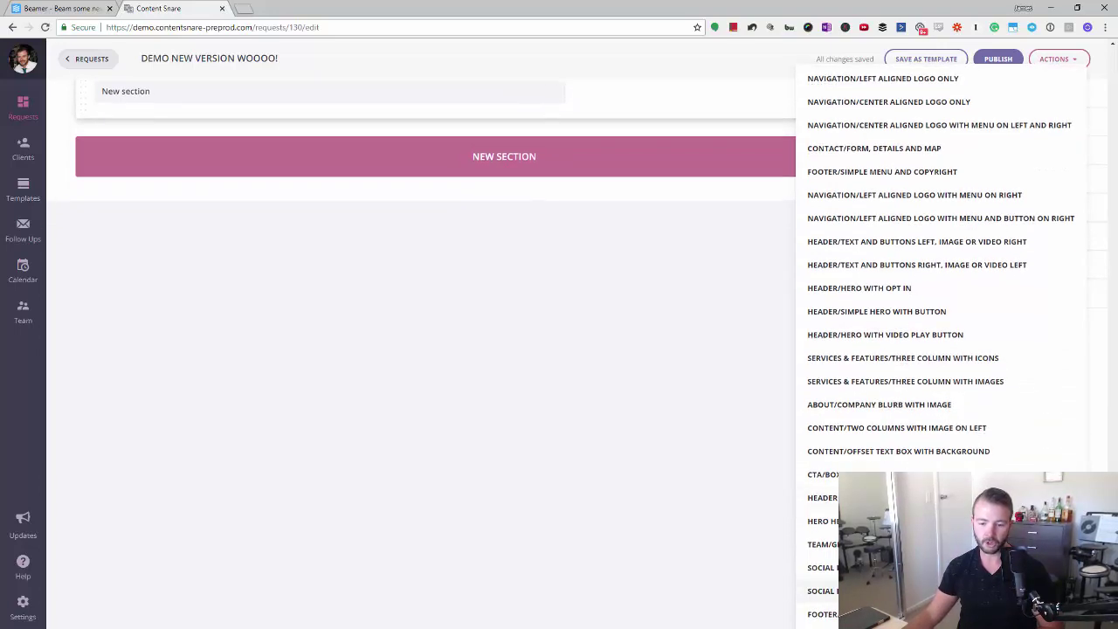
left_click(512, 417)
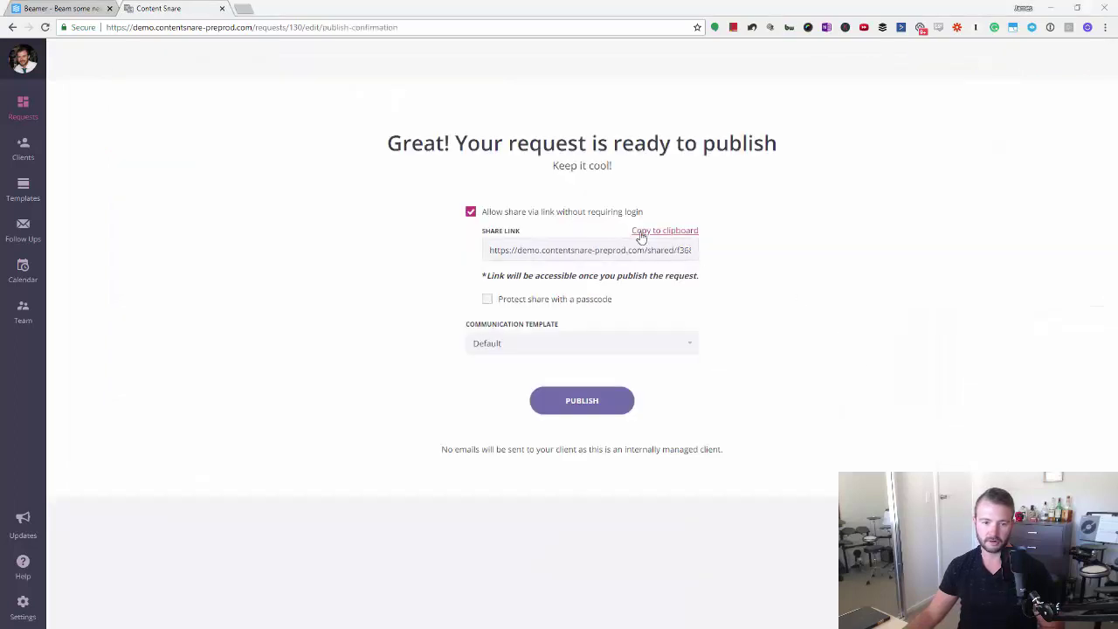
Confirm publishing the 'Demo new version woooo!' request
left_click(608, 400)
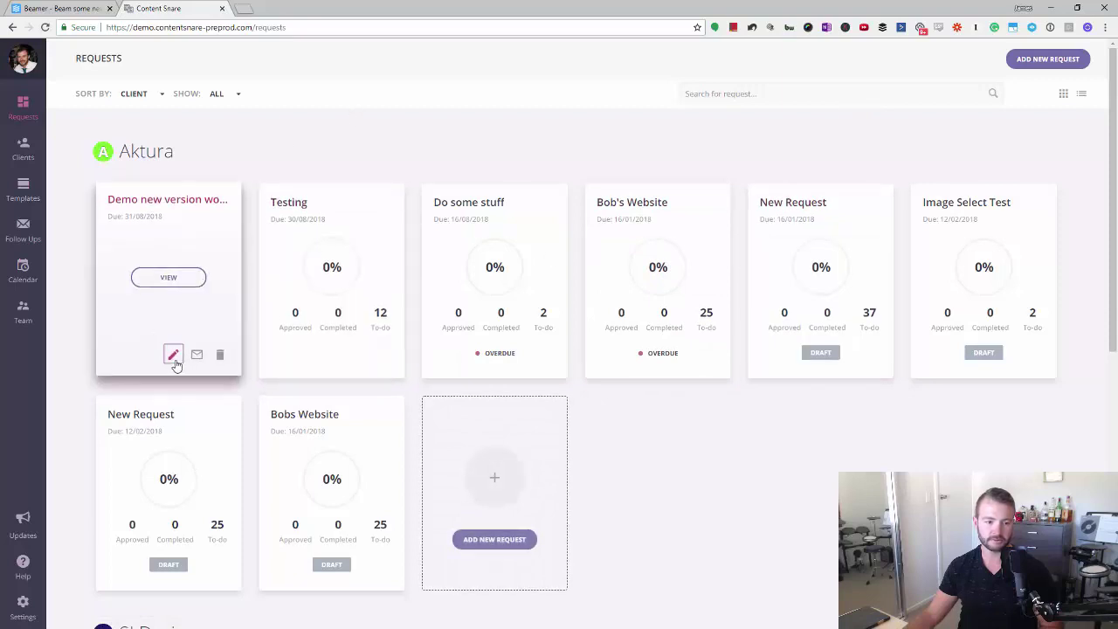
Open the published 'Demo new version woooo!' request and look through its Actions menu without choosing anything
left_click(179, 352)
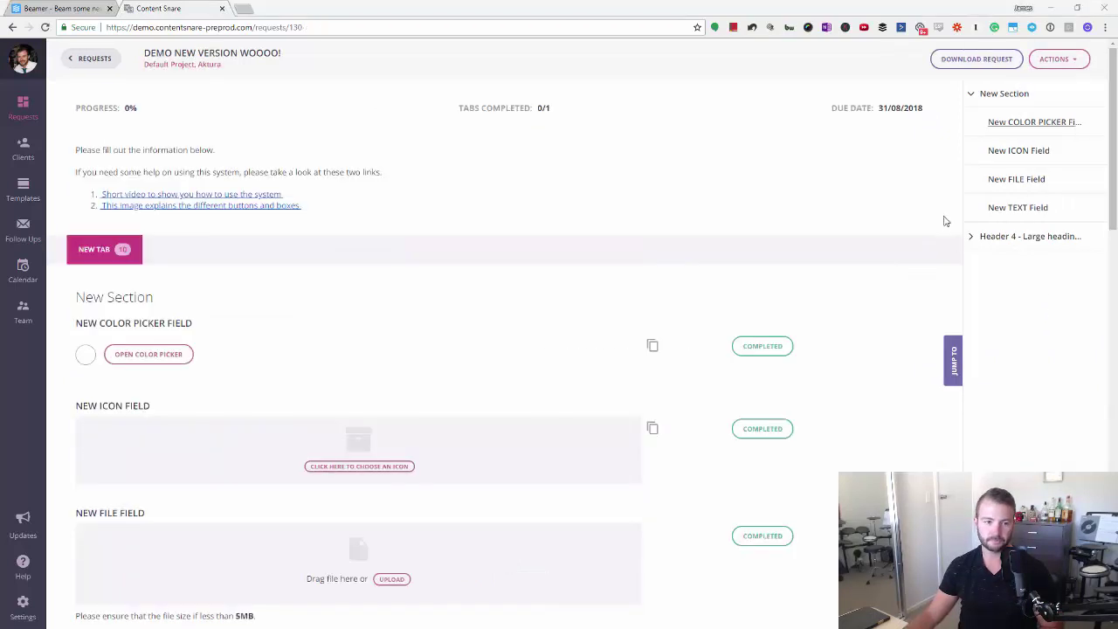
left_click(1058, 58)
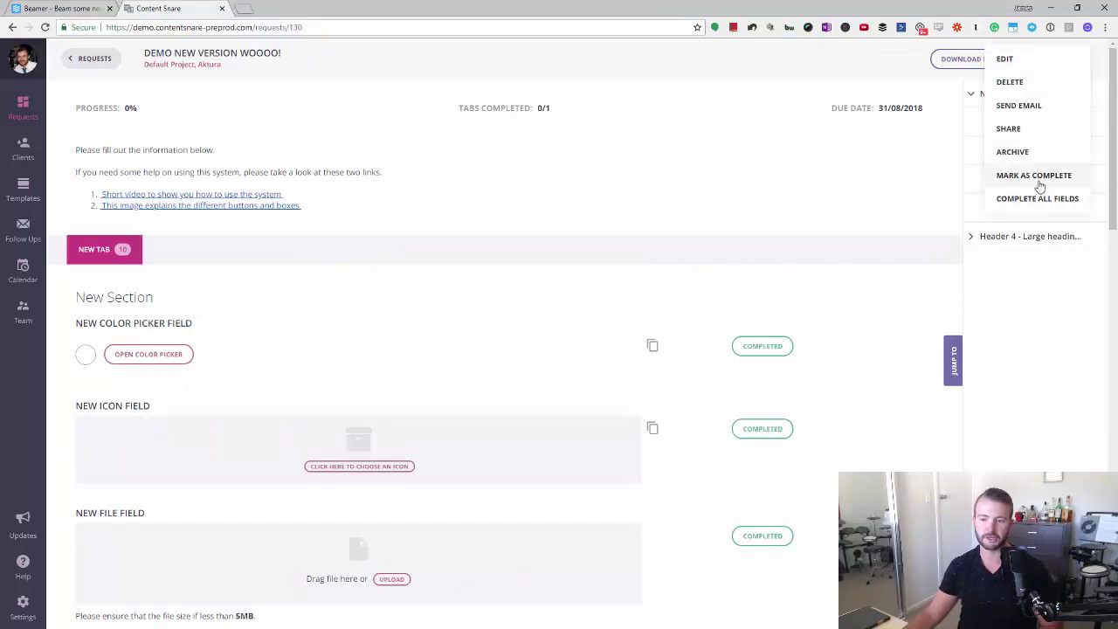
scroll(1058, 209, "down", 1)
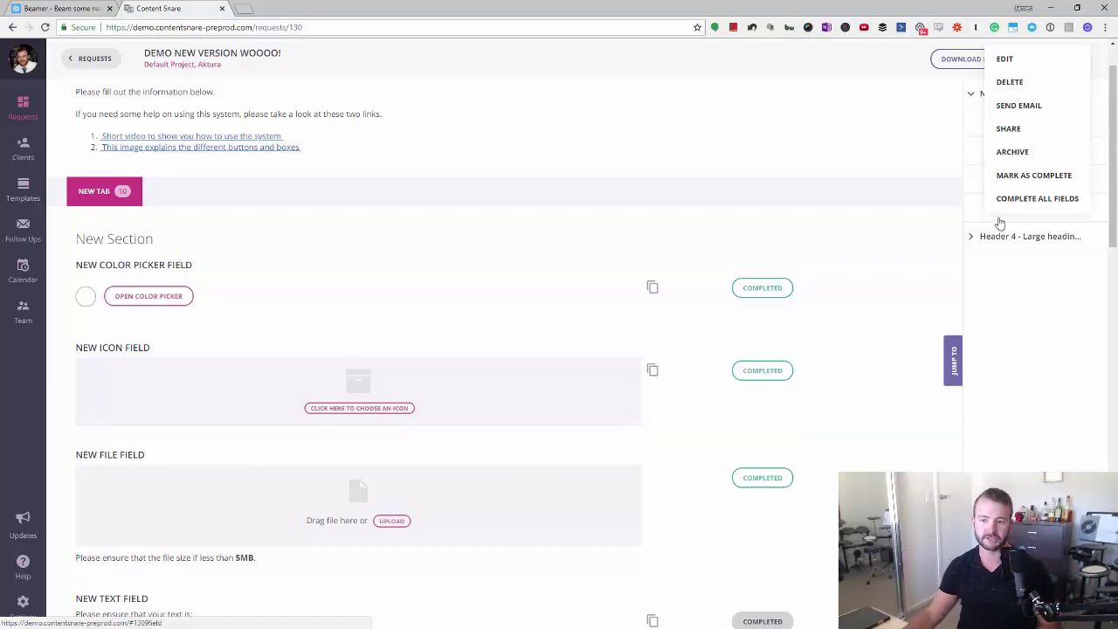
left_click(935, 89)
left_click(1052, 59)
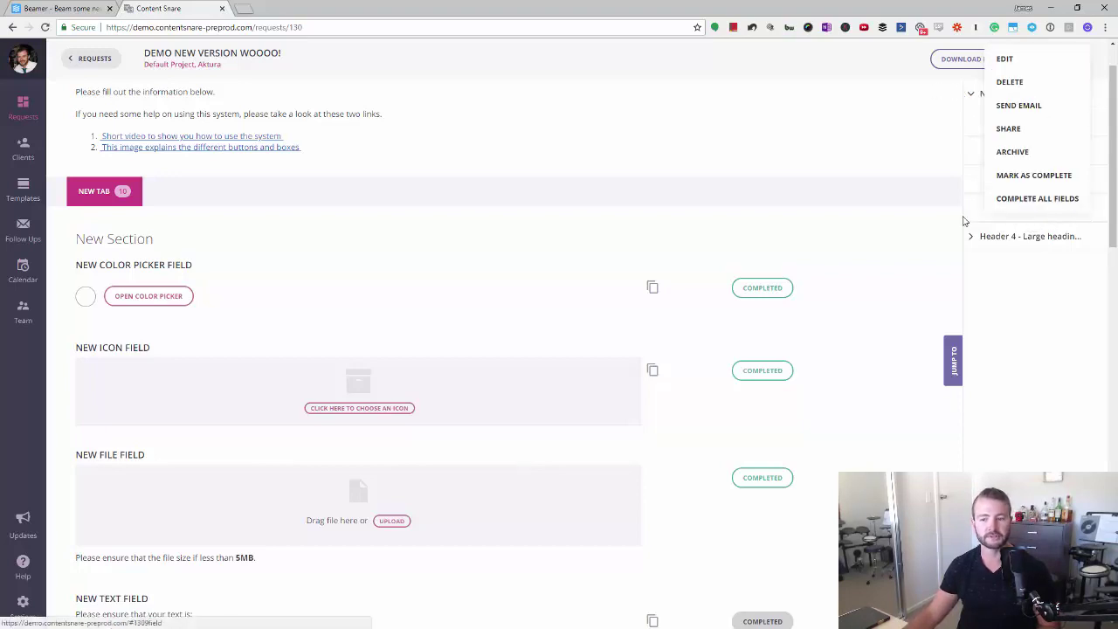
left_click(869, 224)
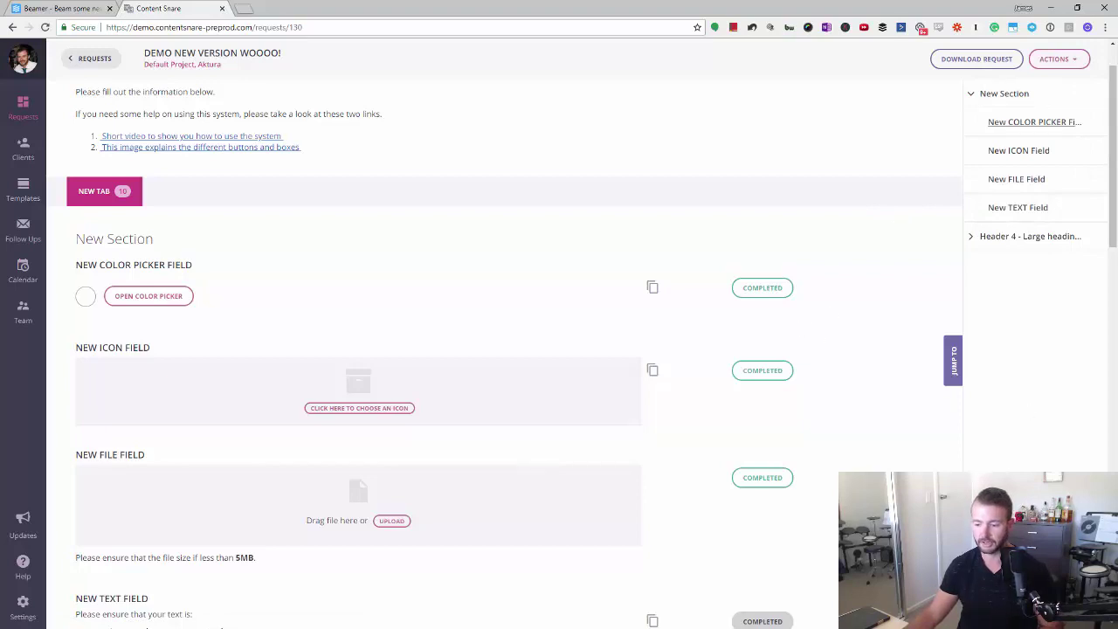
Load the request's share link in a new private browser window
key("ctrl+shift+n")
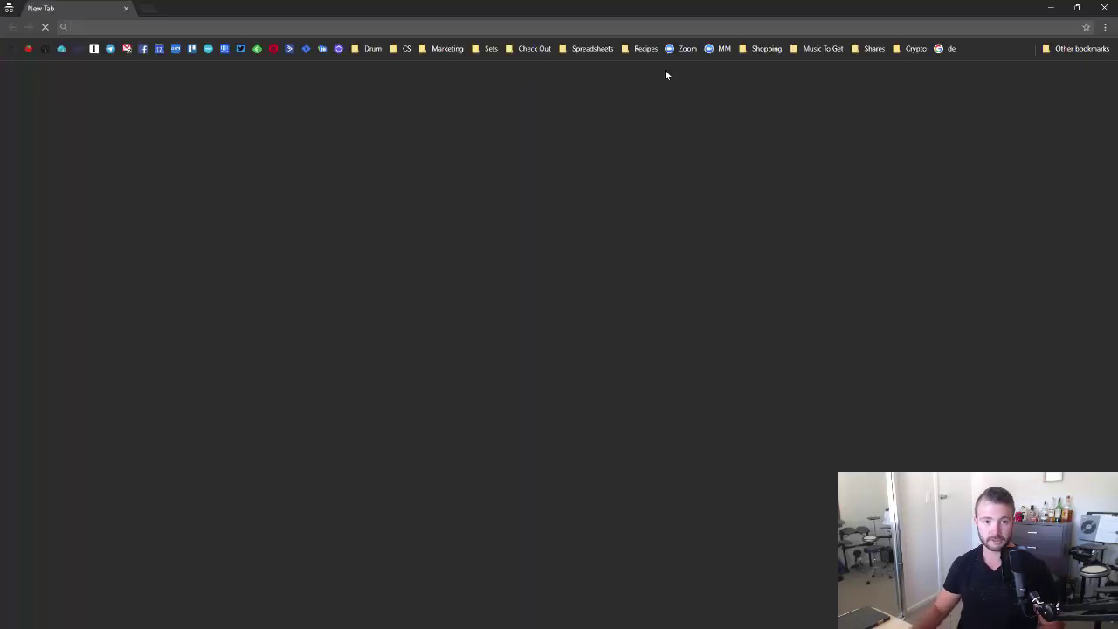
type("https://demo.contentsnare-preprod.com/shared/f3689b6c-027b-4517-ae3a-5cea32235bf2")
key("Return")
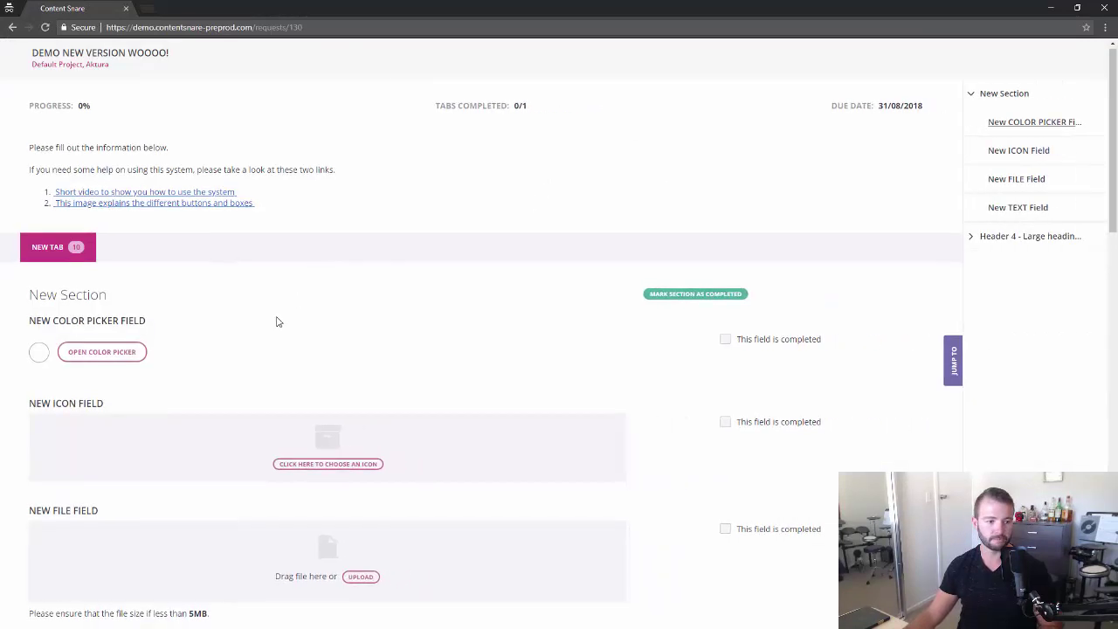
scroll(277, 319, "down", 1)
Set the colour field to bright green #a5e408 and bring up the icon chooser
left_click(133, 297)
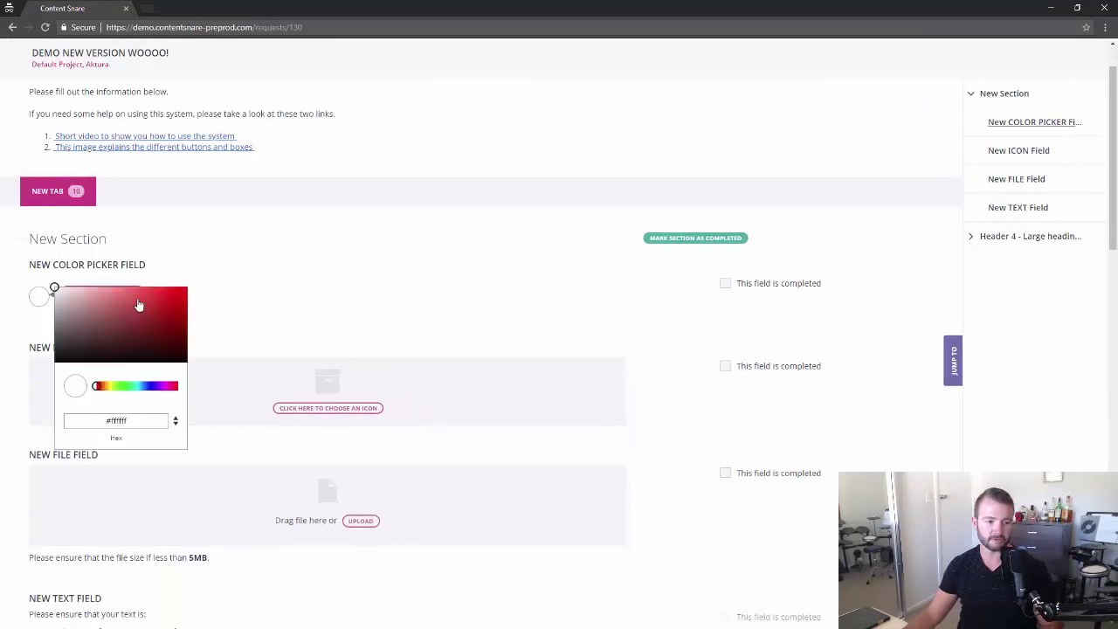
left_click(113, 386)
left_click(183, 295)
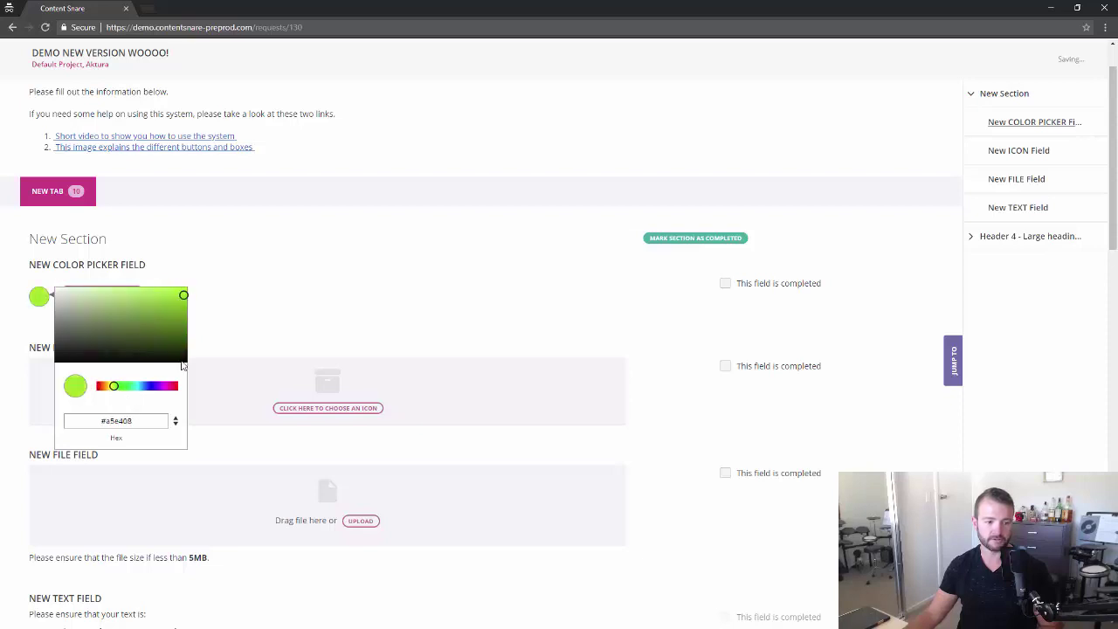
left_click(268, 275)
scroll(306, 262, "down", 1)
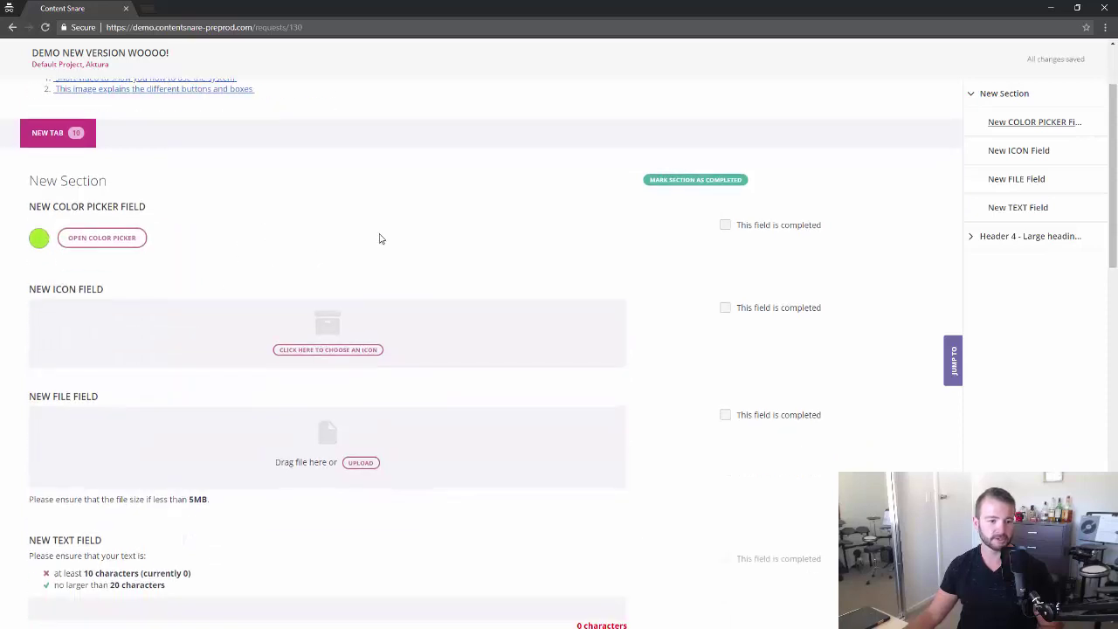
left_click(325, 349)
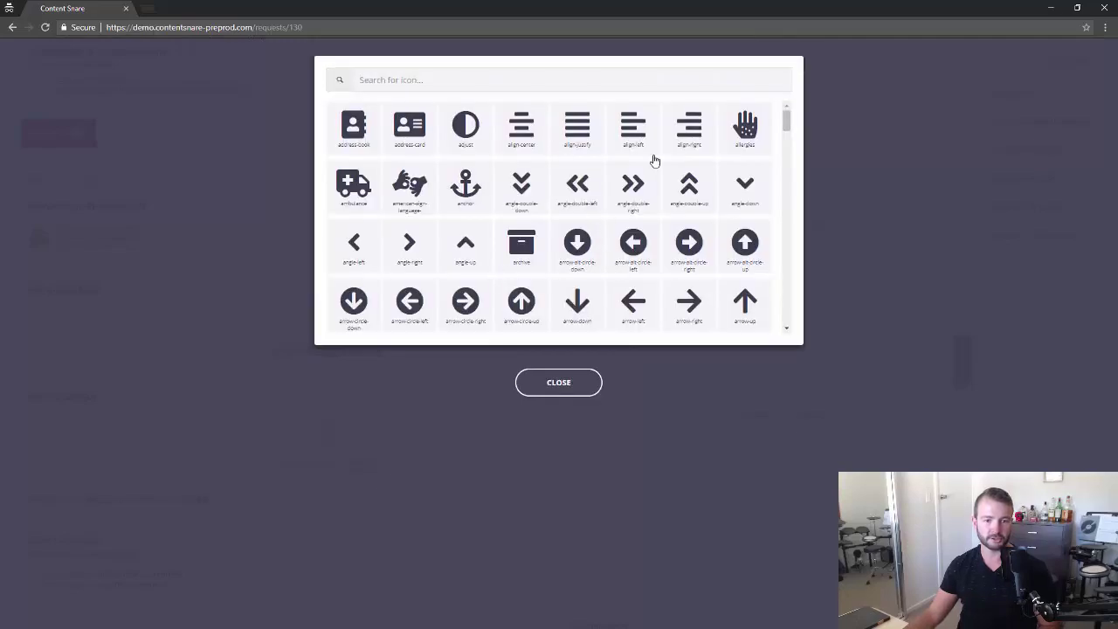
Choose the diagnoses icon from the icon grid for the icon field
scroll(620, 297, "down", 5)
scroll(620, 297, "down", 5)
left_click(583, 243)
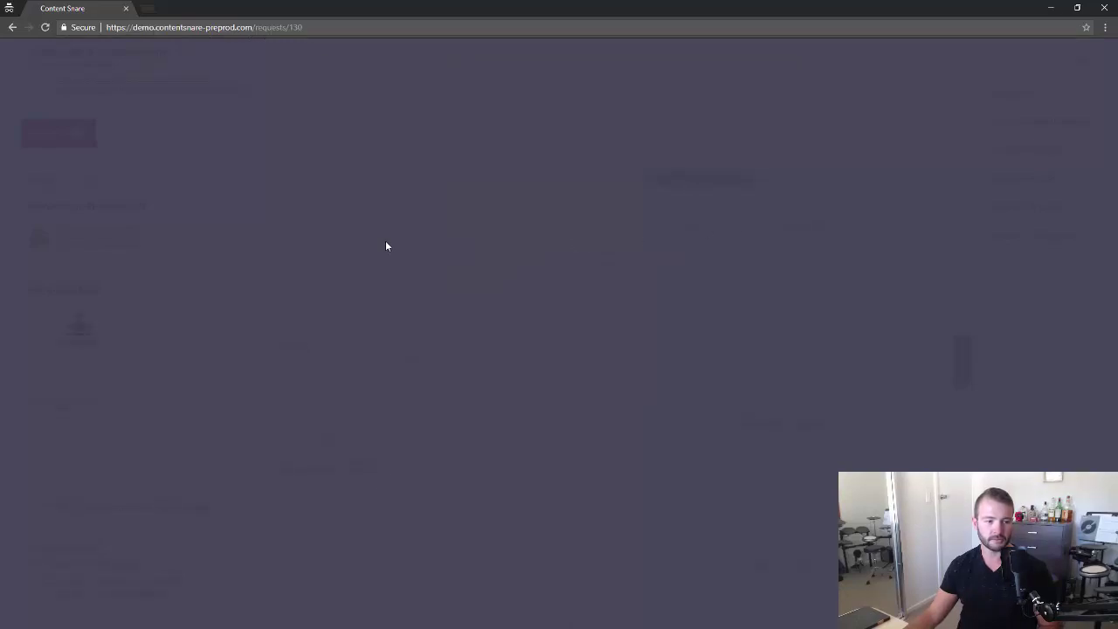
scroll(280, 297, "down", 2)
scroll(219, 350, "up", 1)
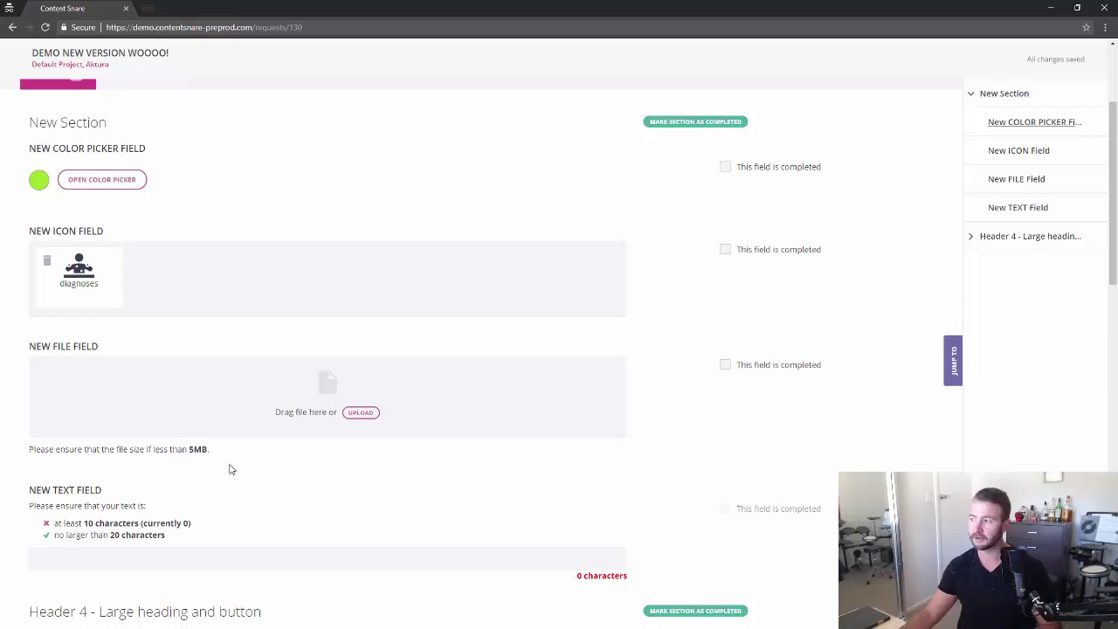
Highlight the 5MB file size limit on the file field
double_click(203, 452)
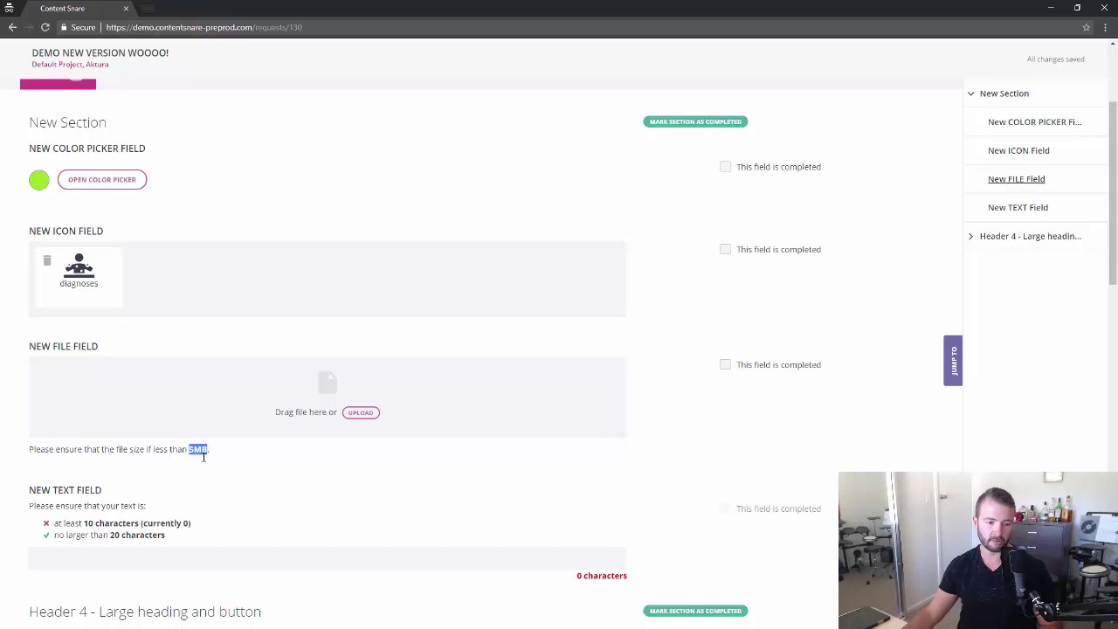
left_click(226, 461)
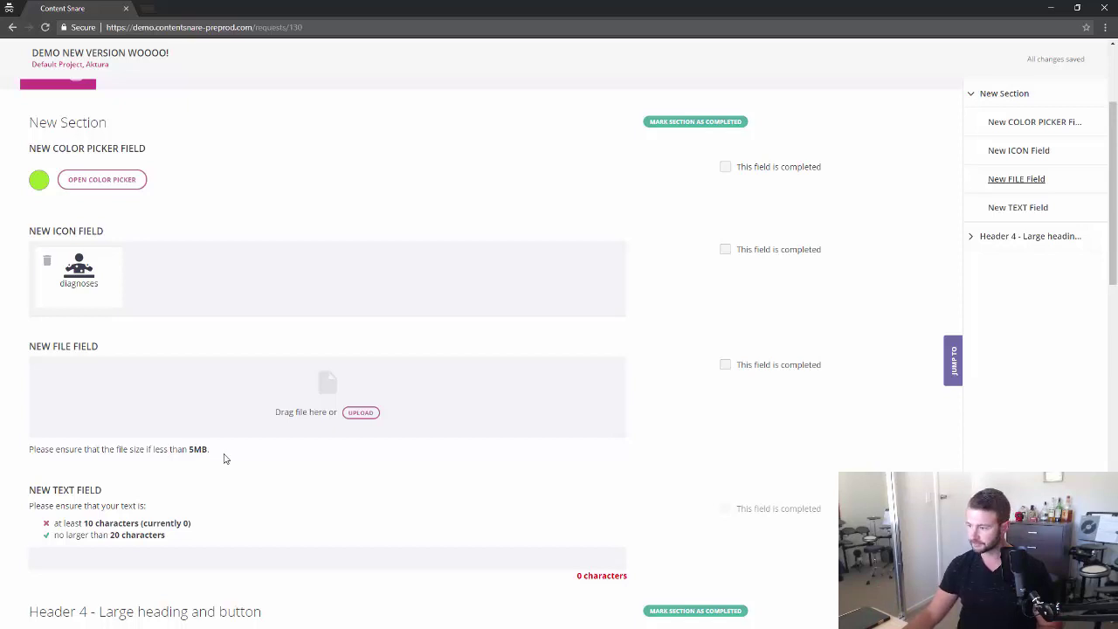
scroll(223, 459, "down", 3)
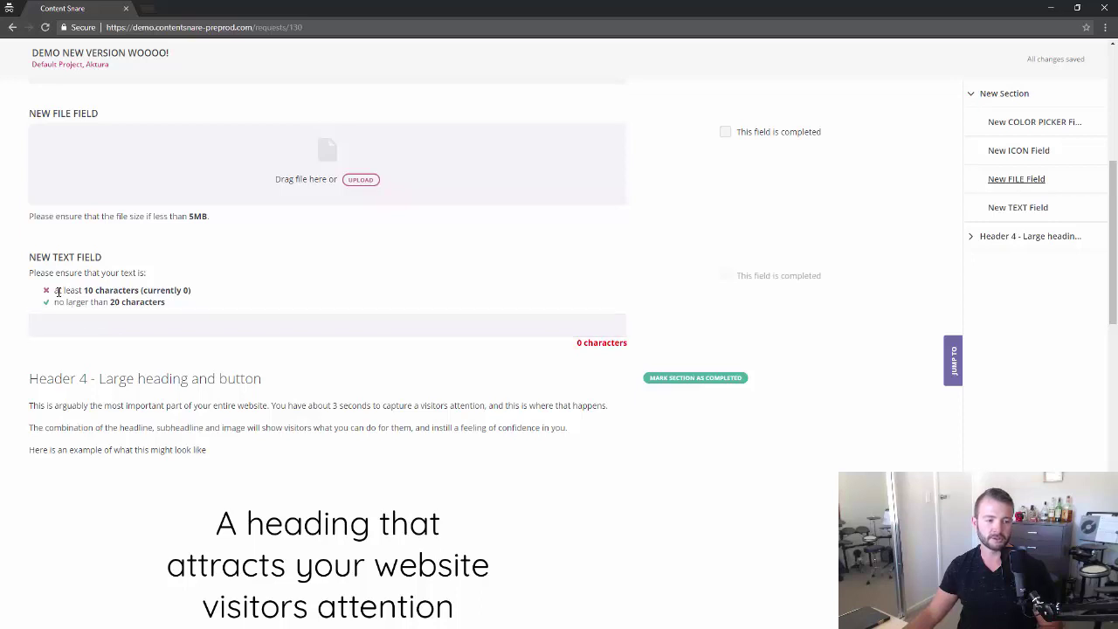
Fill the text field with a 19-character entry, passing both the 10 and 20 character limits
left_click(74, 332)
type("aasd")
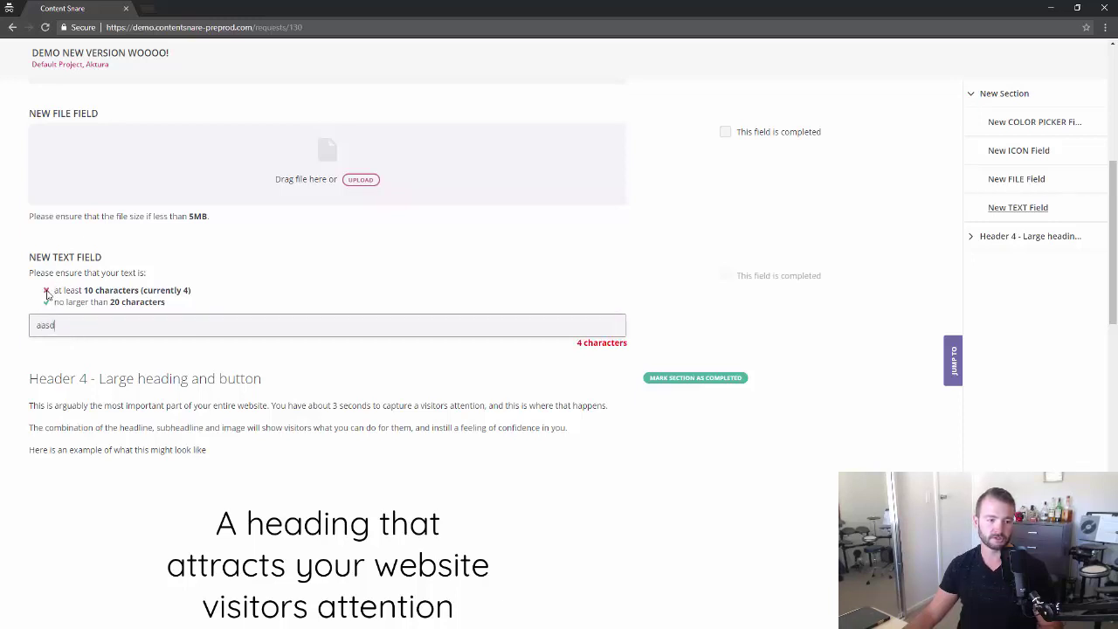
left_click_drag(55, 290, 196, 297)
left_click(196, 297)
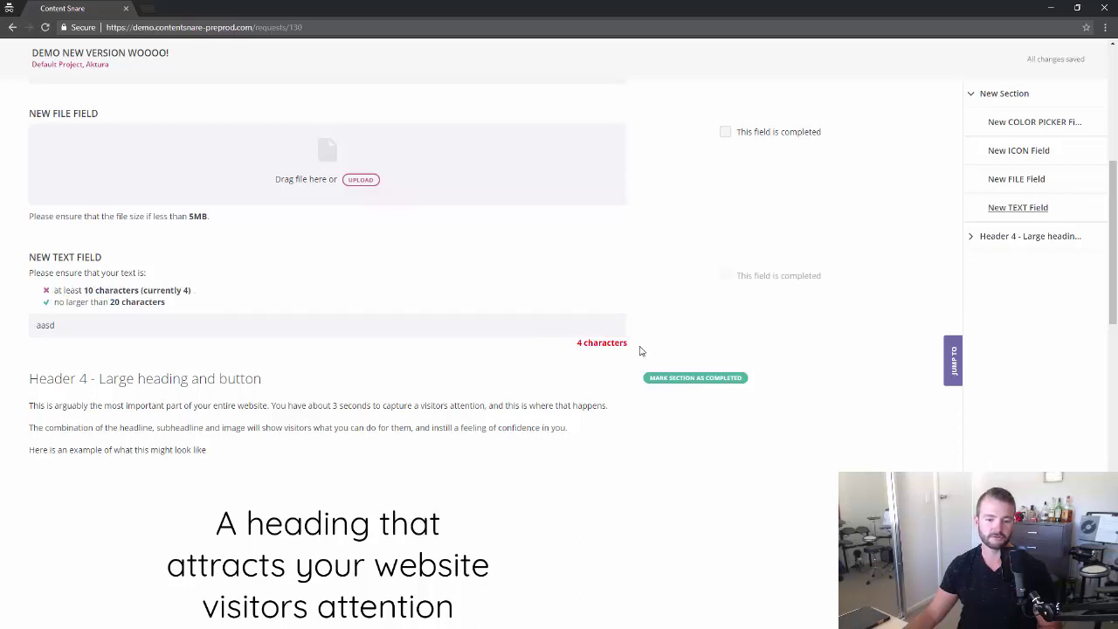
left_click(492, 322)
type("qdqwdqwd")
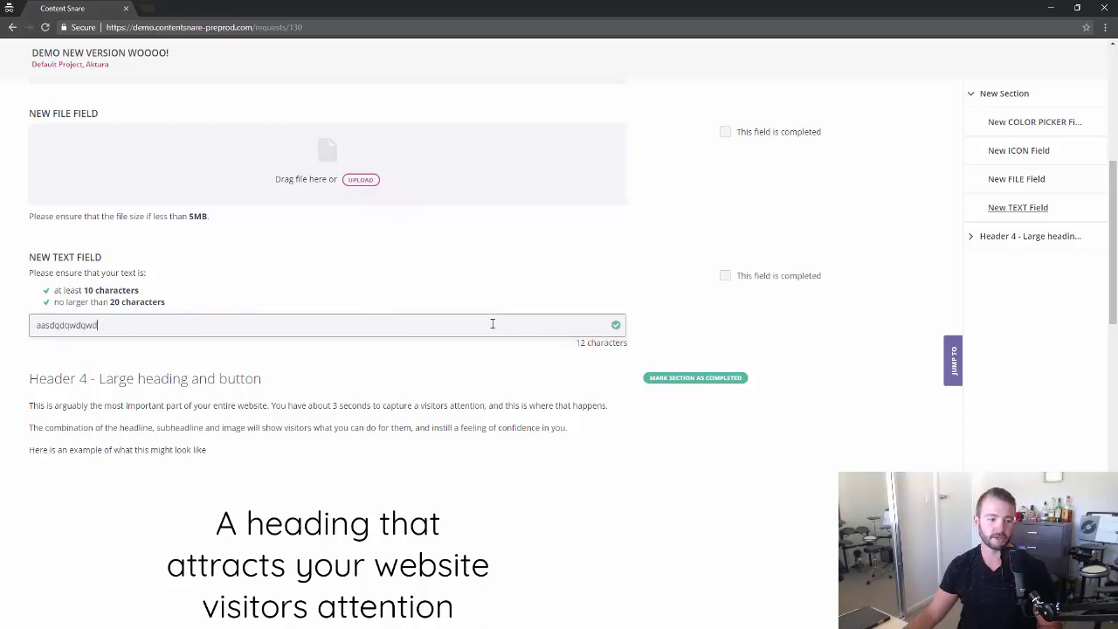
type("qwdqwdqwdq")
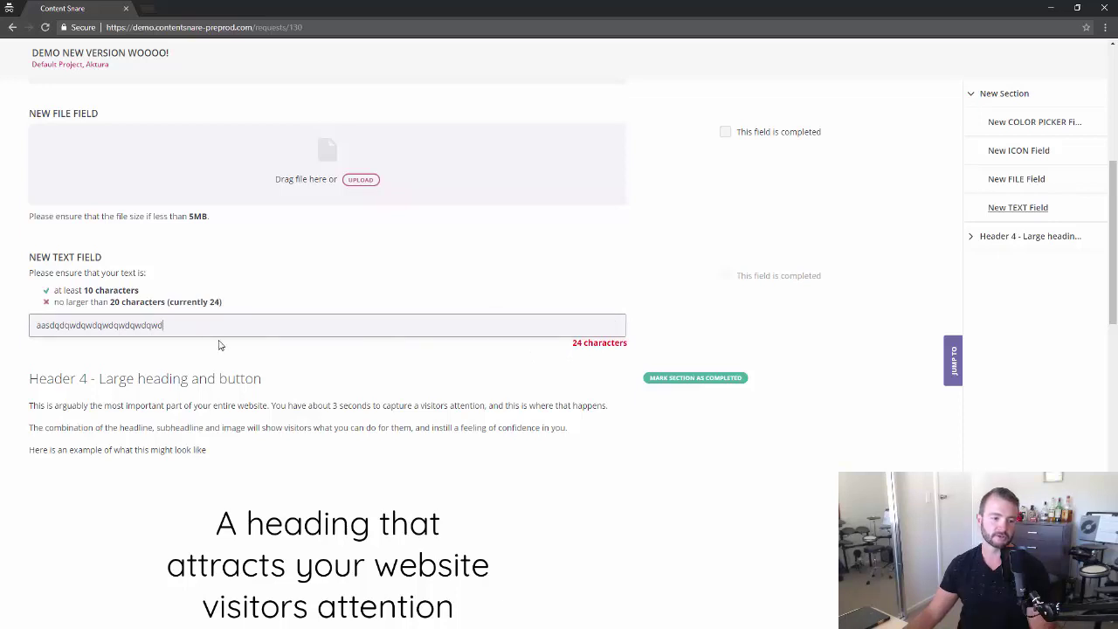
key("BackSpace")
key("BackSpace")
key("BackSpace")
scroll(220, 345, "down", 1)
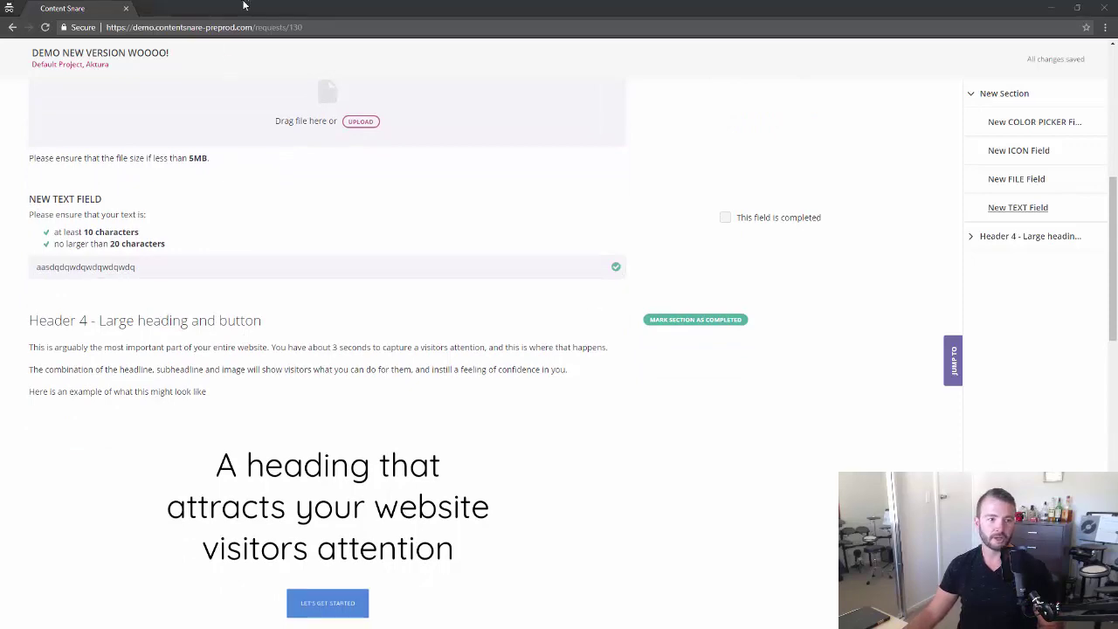
Close the client preview window, switch to the Beamer draft and highlight 'Grammar'
left_click(1104, 8)
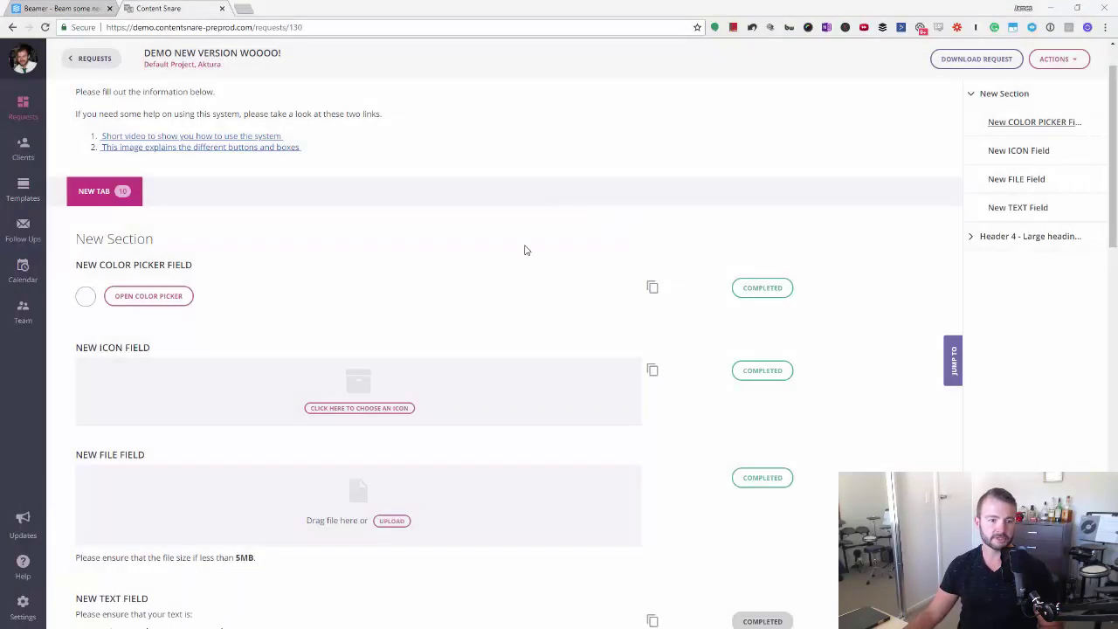
left_click(48, 7)
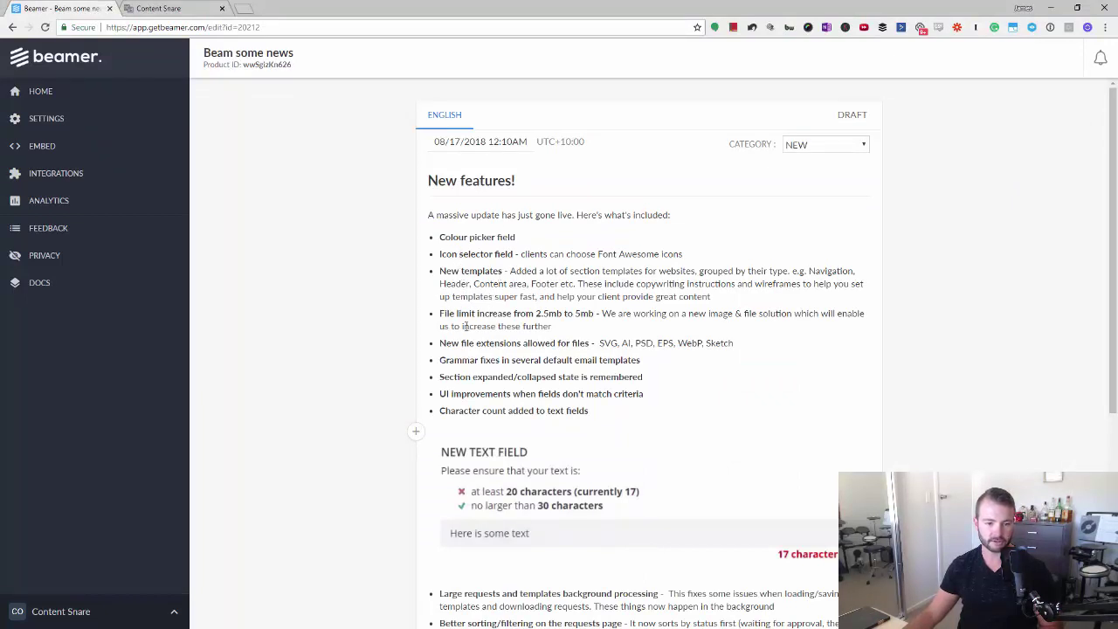
double_click(455, 360)
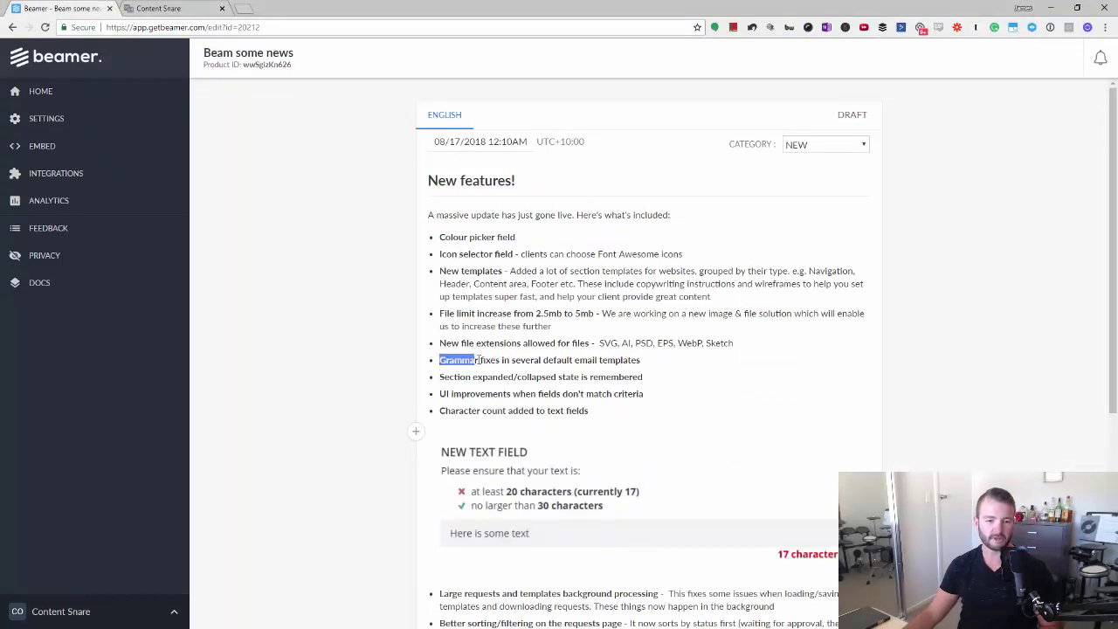
left_click(525, 360)
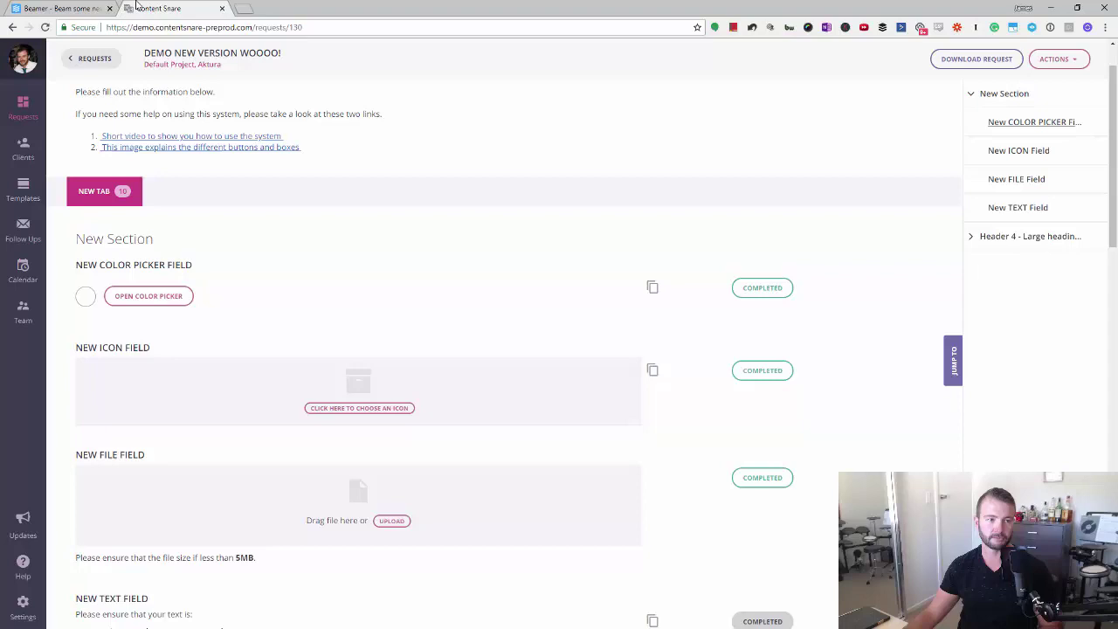
Edit 'Demo new version woooo!' via Actions and collapse then re-expand New Section
left_click(1069, 59)
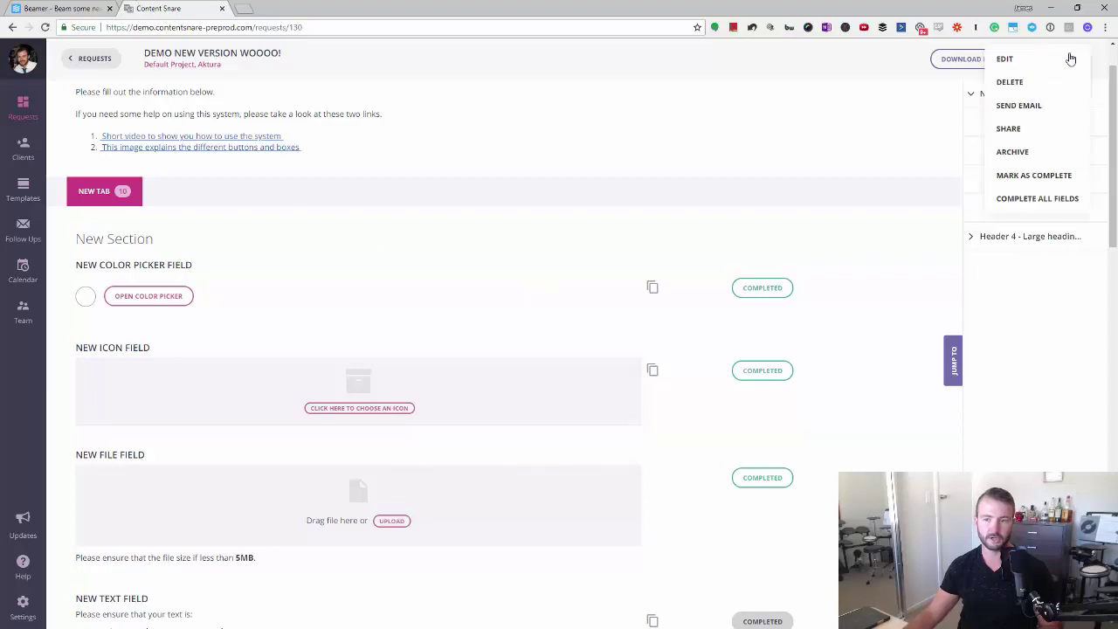
left_click(795, 269)
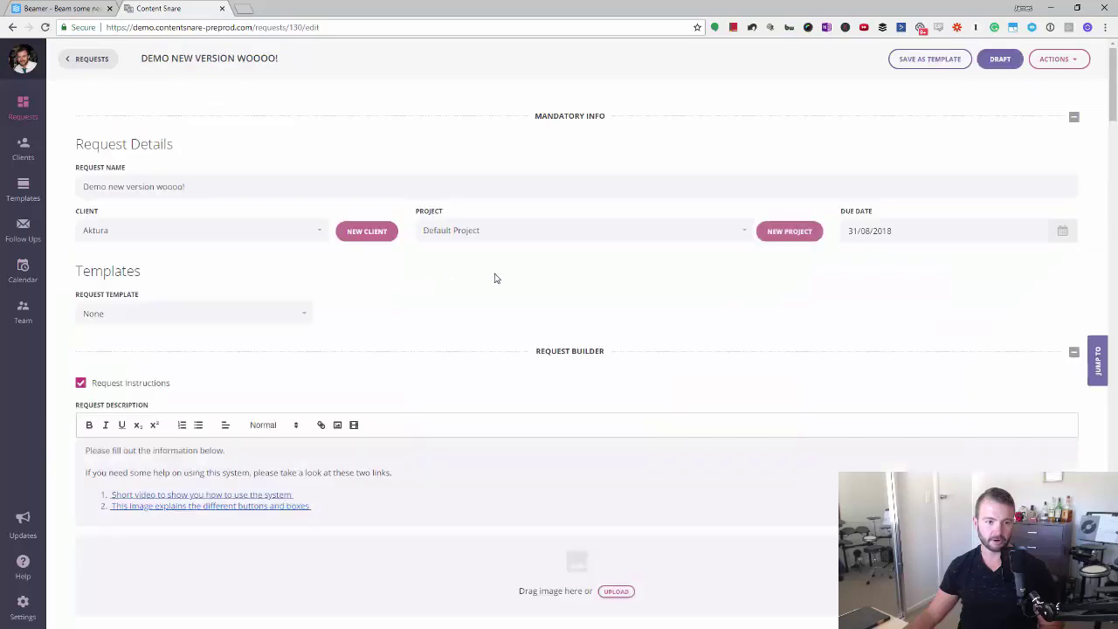
scroll(494, 330, "down", 5)
scroll(494, 330, "down", 3)
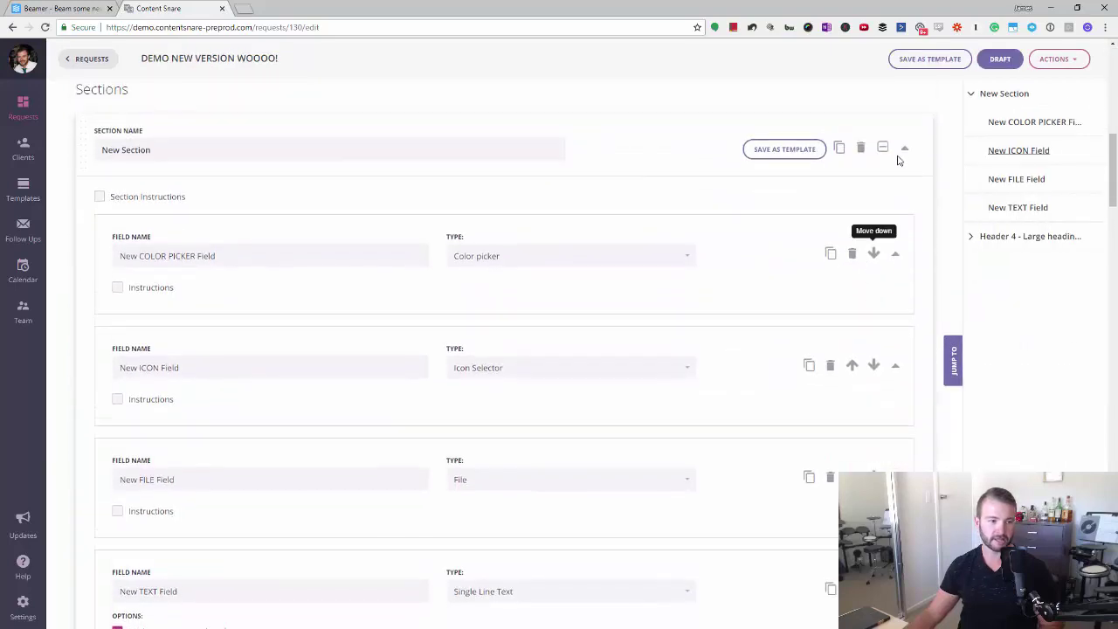
left_click(906, 151)
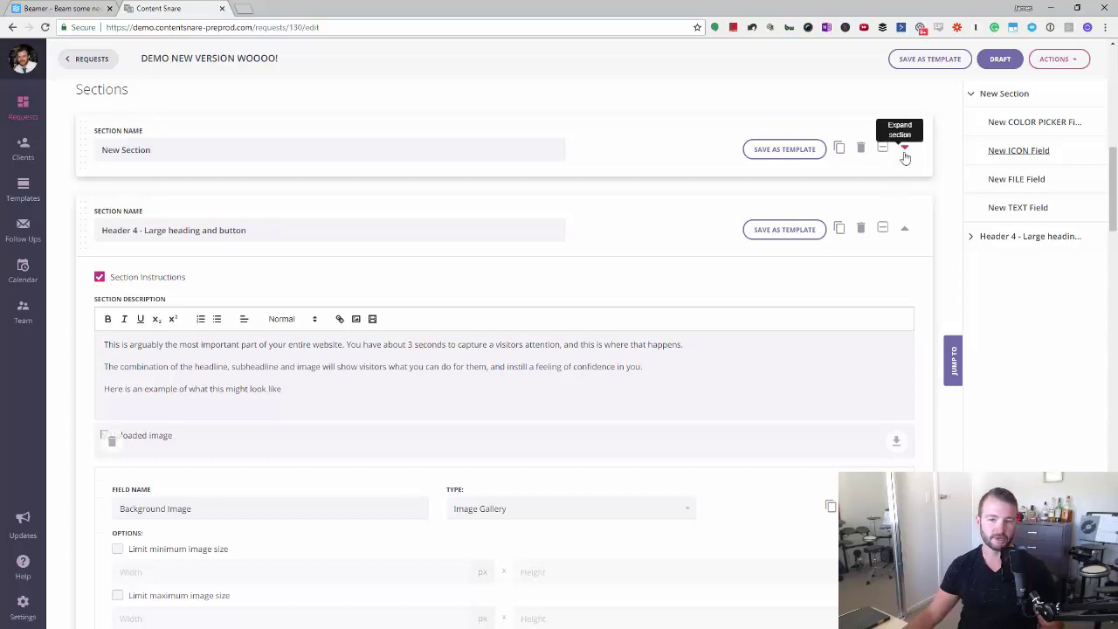
left_click(906, 150)
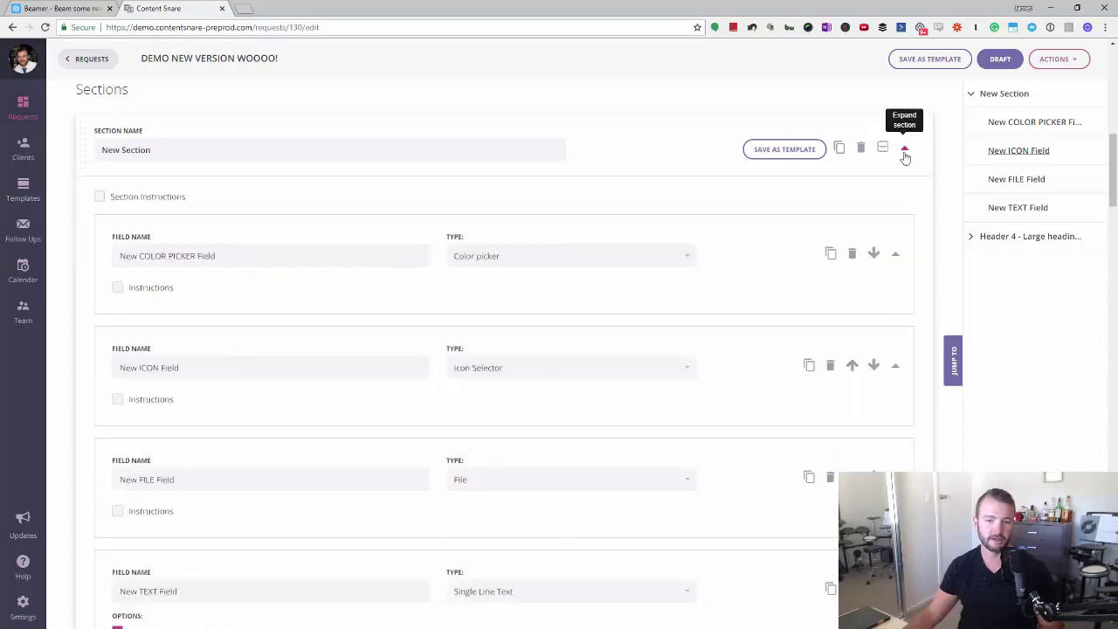
Scroll the Beamer New features! draft down to the NEW TEXT FIELD example
left_click(85, 7)
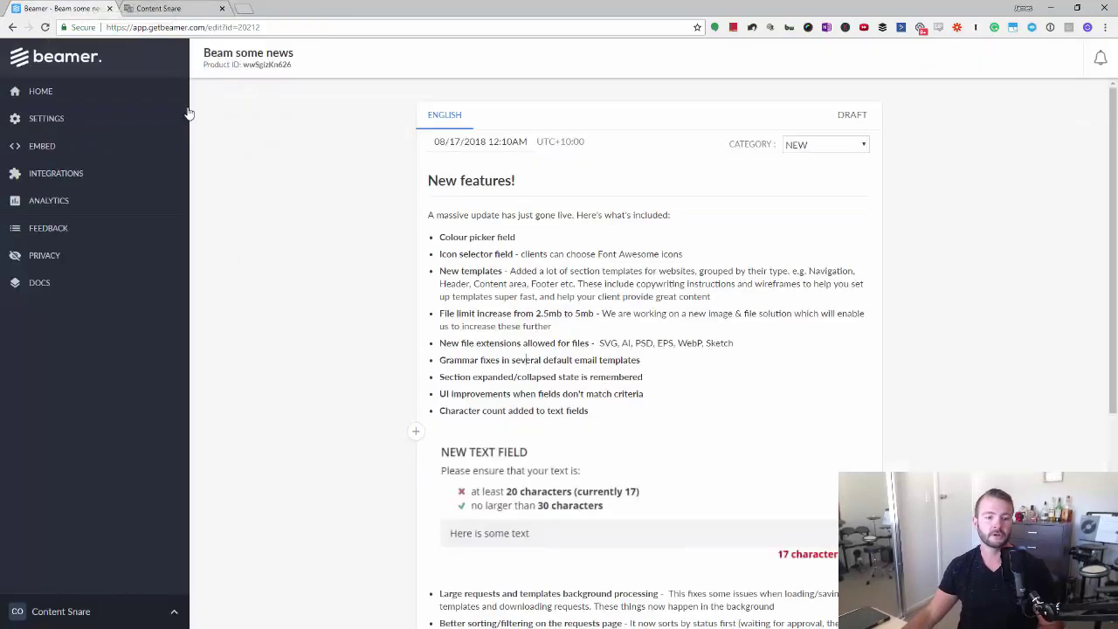
scroll(514, 376, "down", 1)
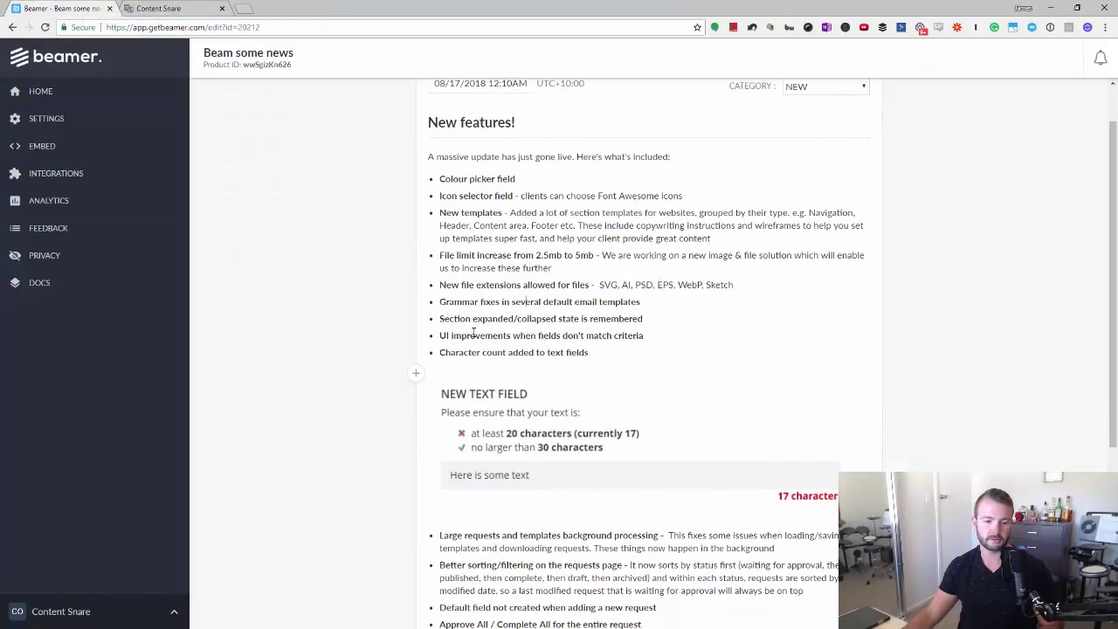
scroll(501, 428, "down", 2)
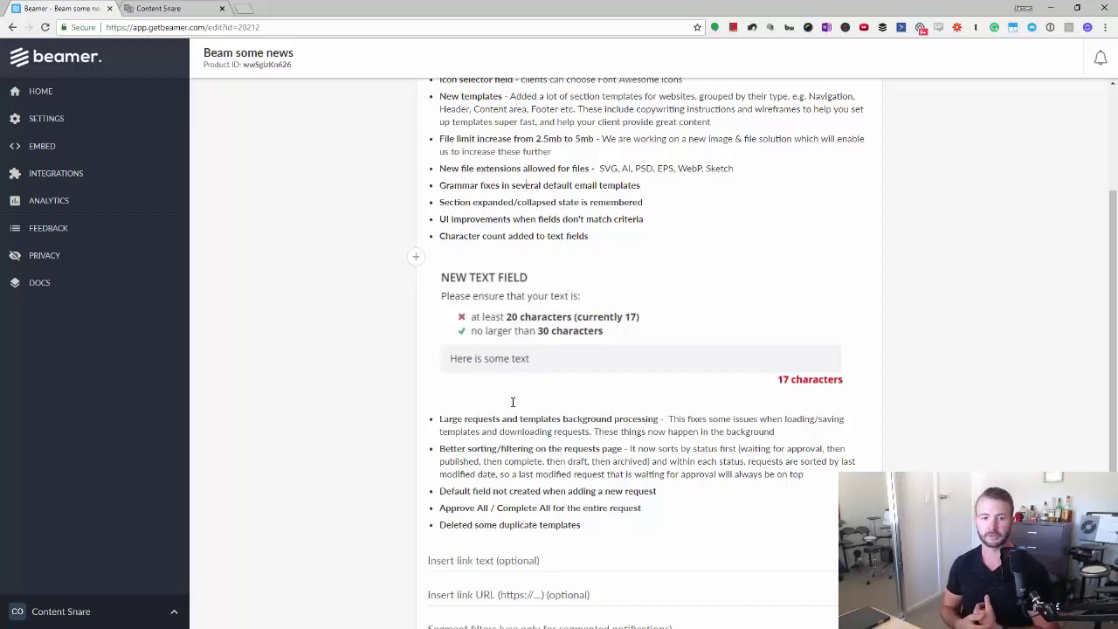
Back in the Content Snare editor, dismiss the Actions list and scroll up to Tabs
left_click(158, 8)
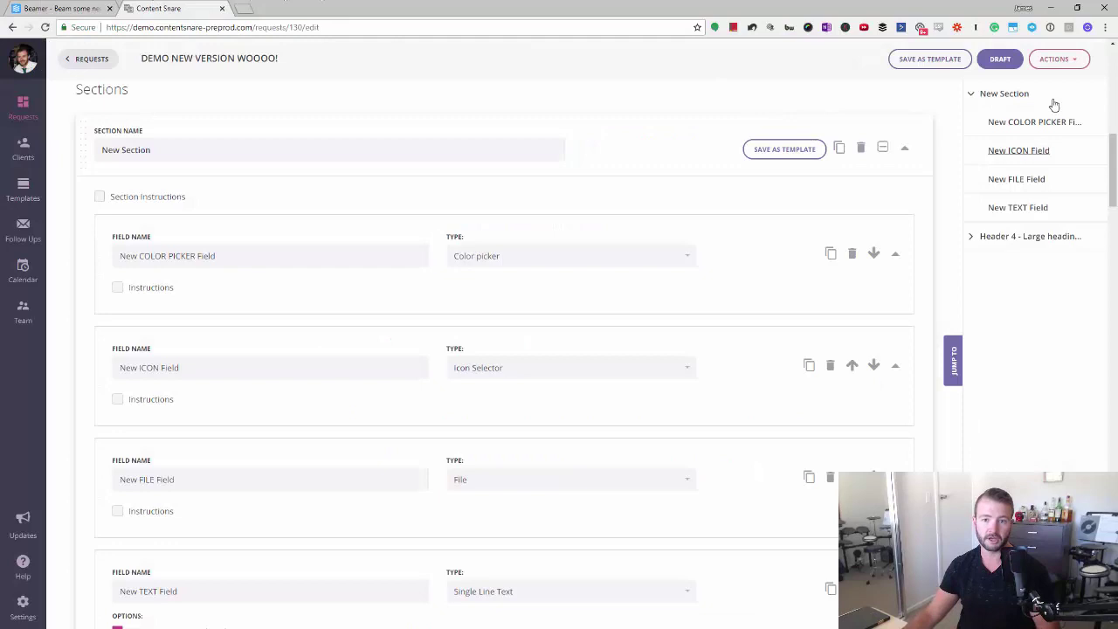
left_click(1053, 60)
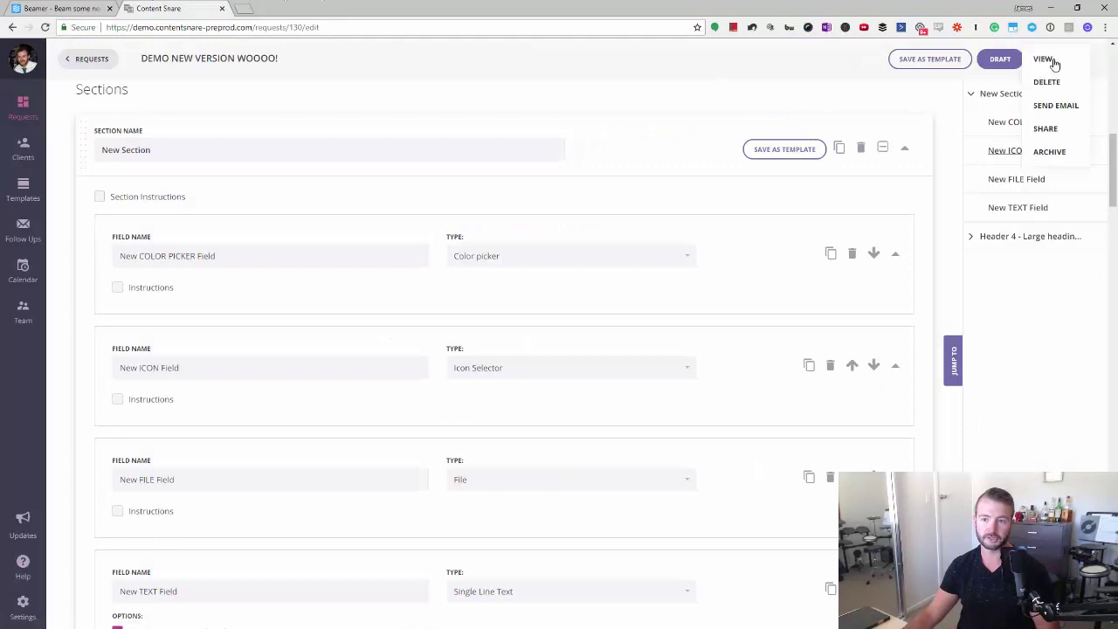
left_click(947, 108)
scroll(798, 125, "up", 4)
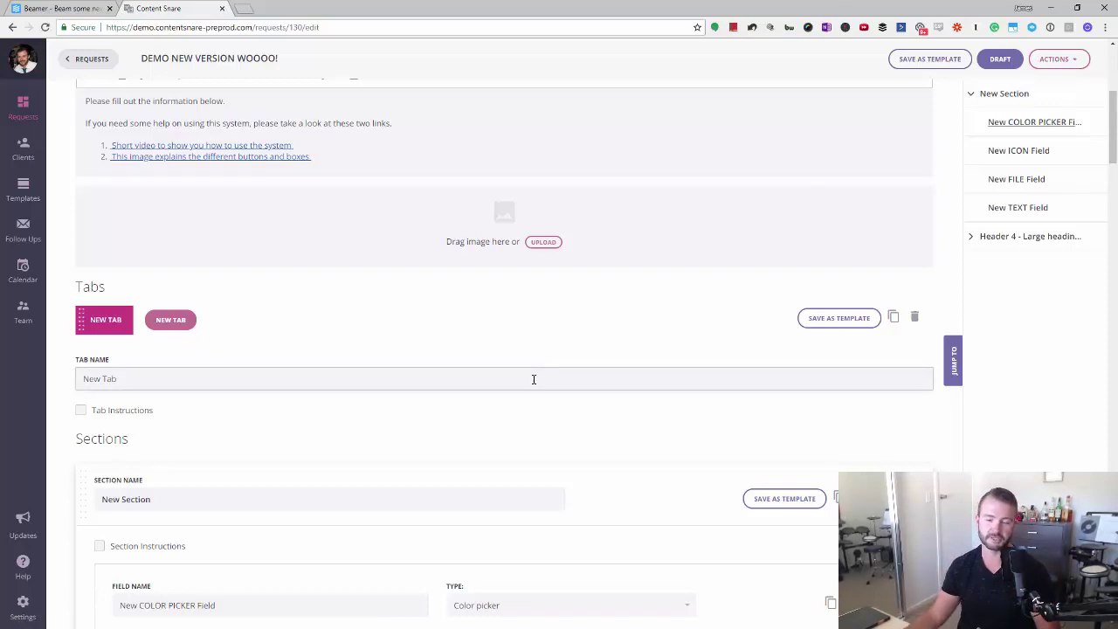
Show the top of the Beamer New features! announcement dated 08/17/2018
left_click(61, 7)
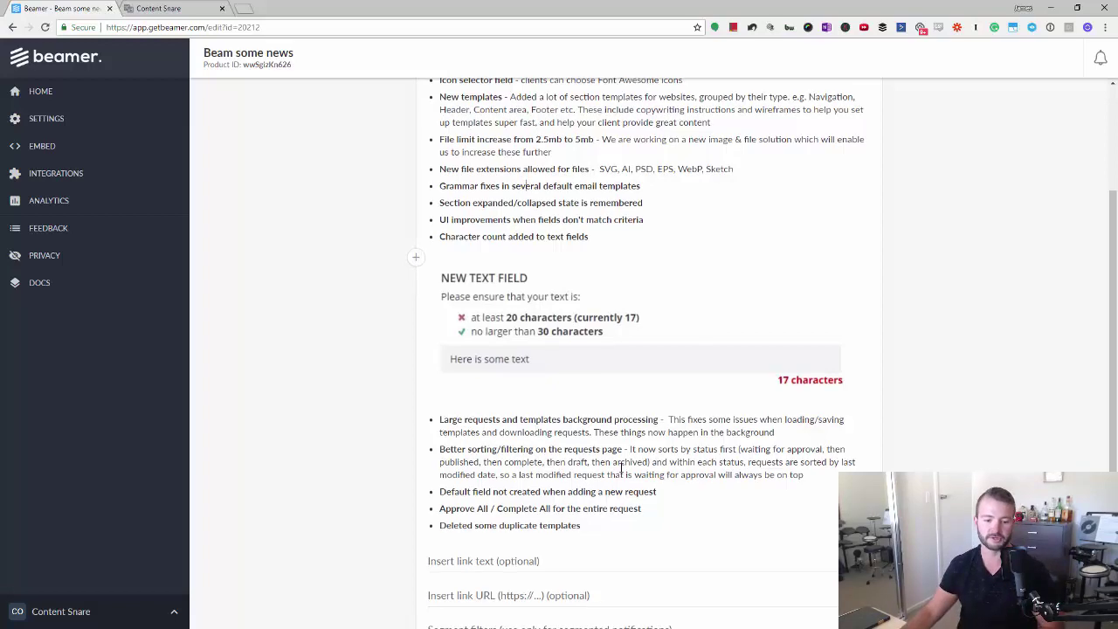
scroll(621, 469, "up", 2)
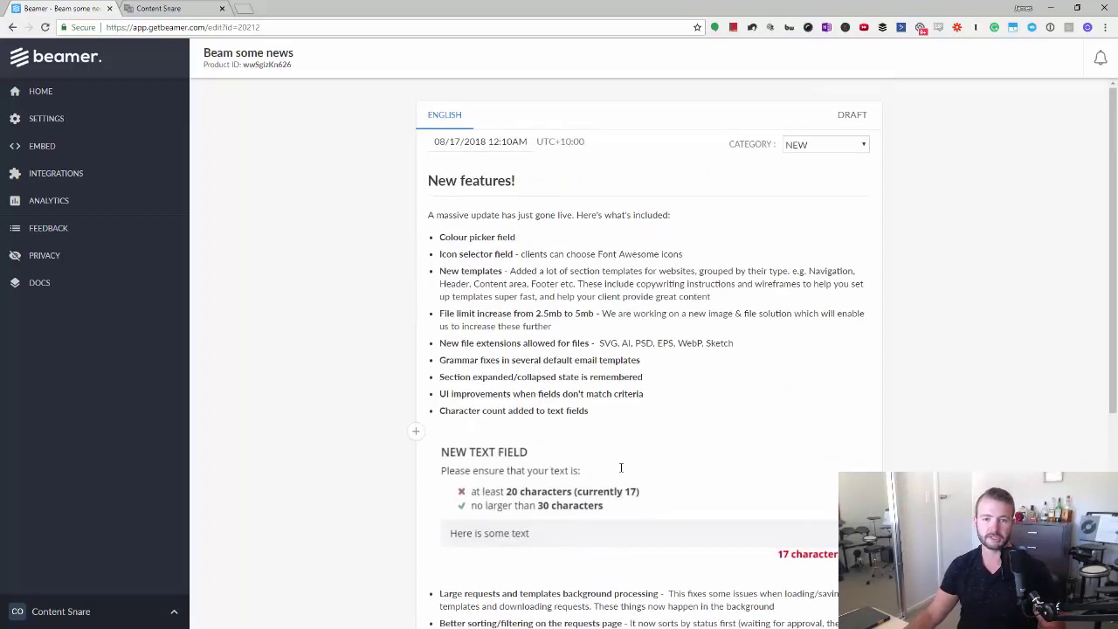